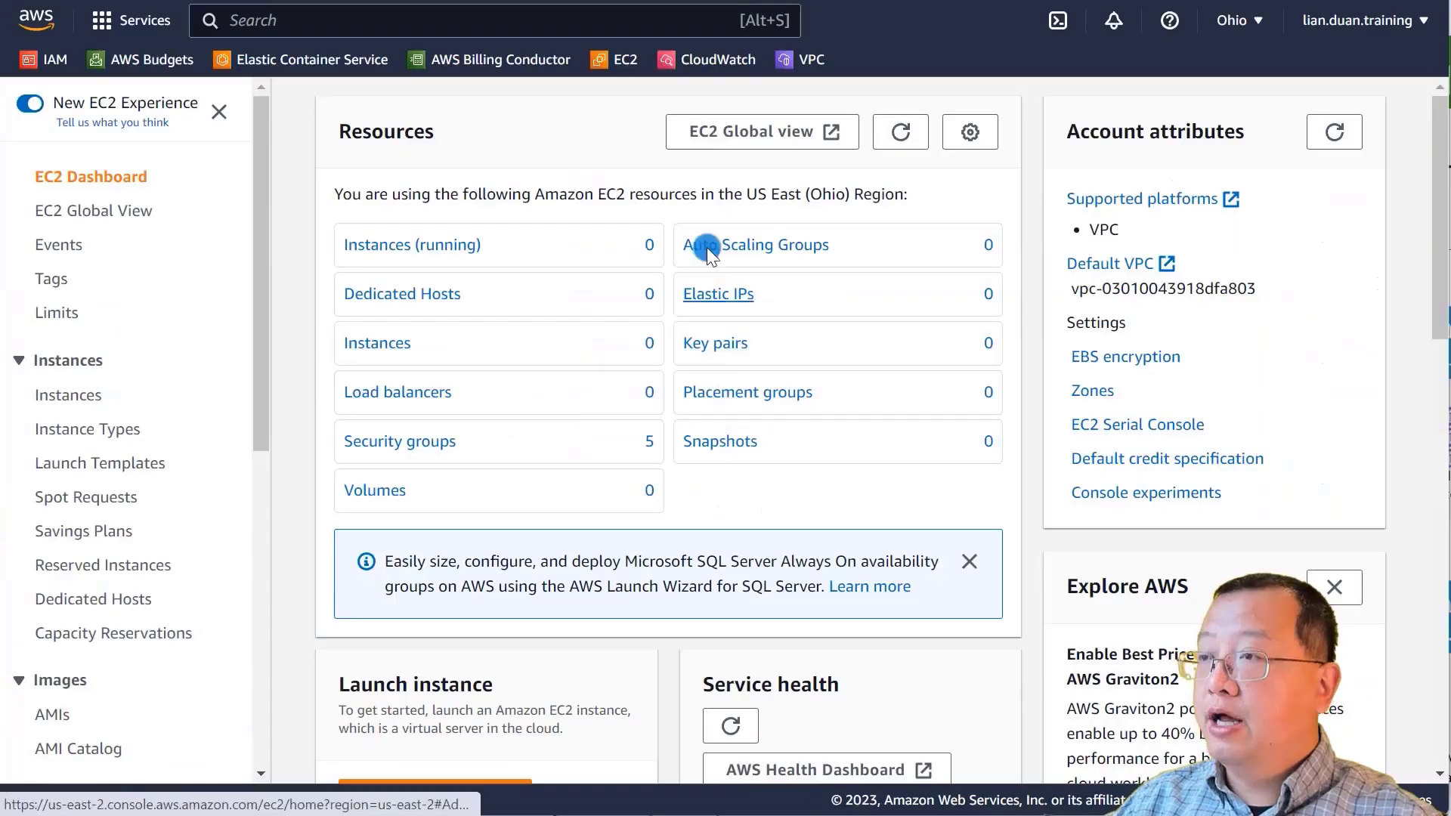
Open the VPC service through a search for "vpc" and start creating a new VPC.
click(560, 16)
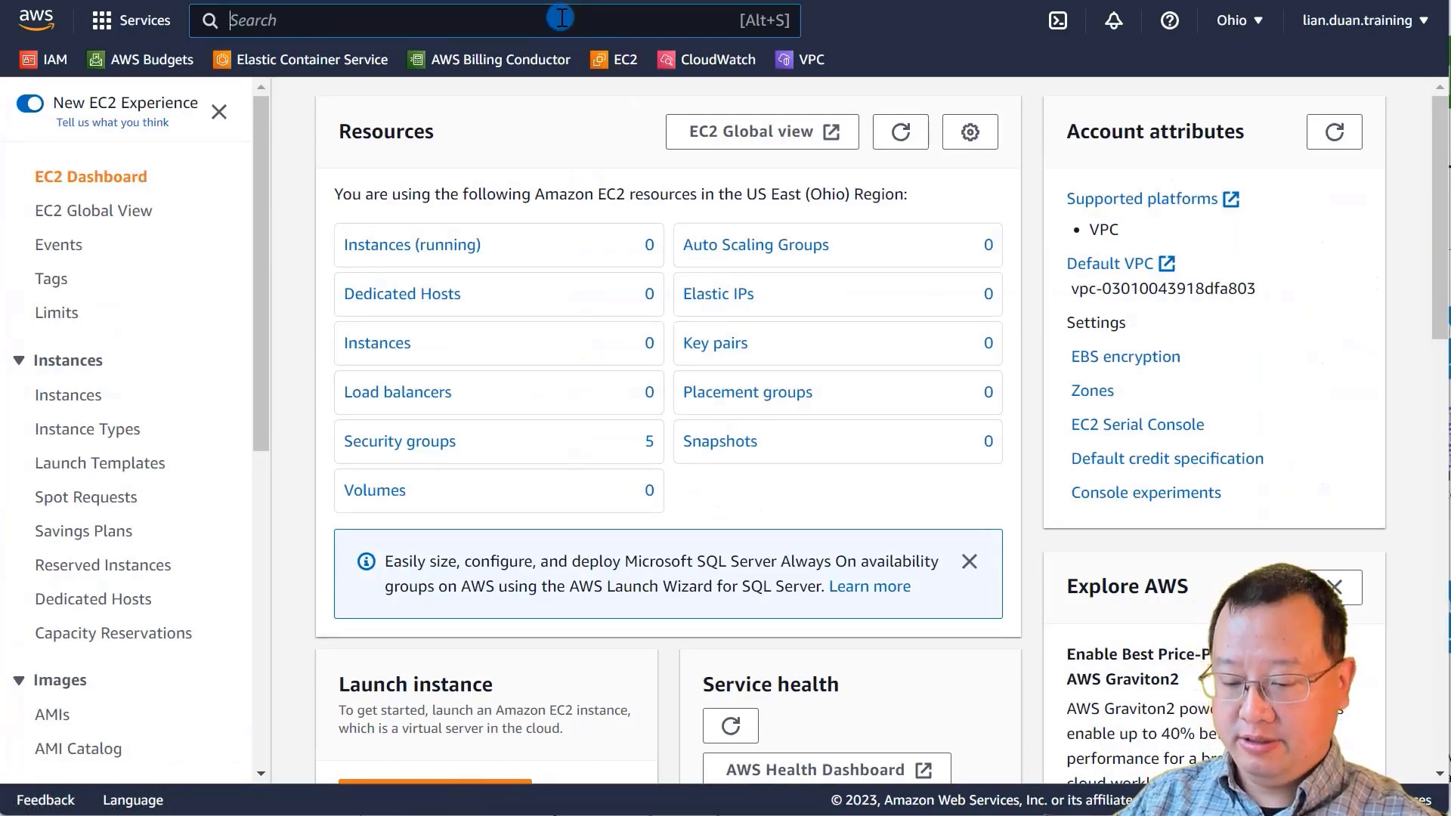
text(vpc)
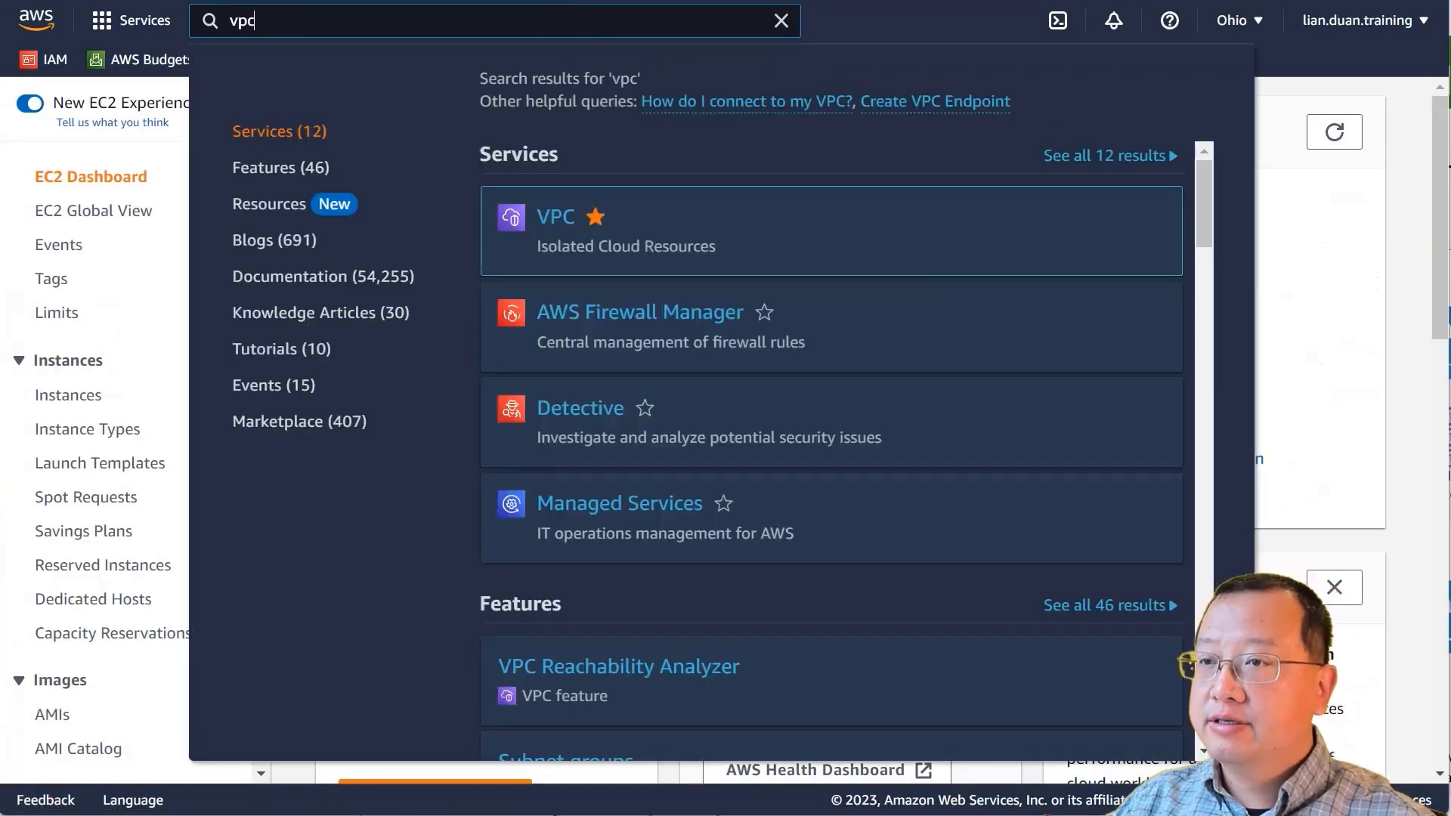
click(562, 218)
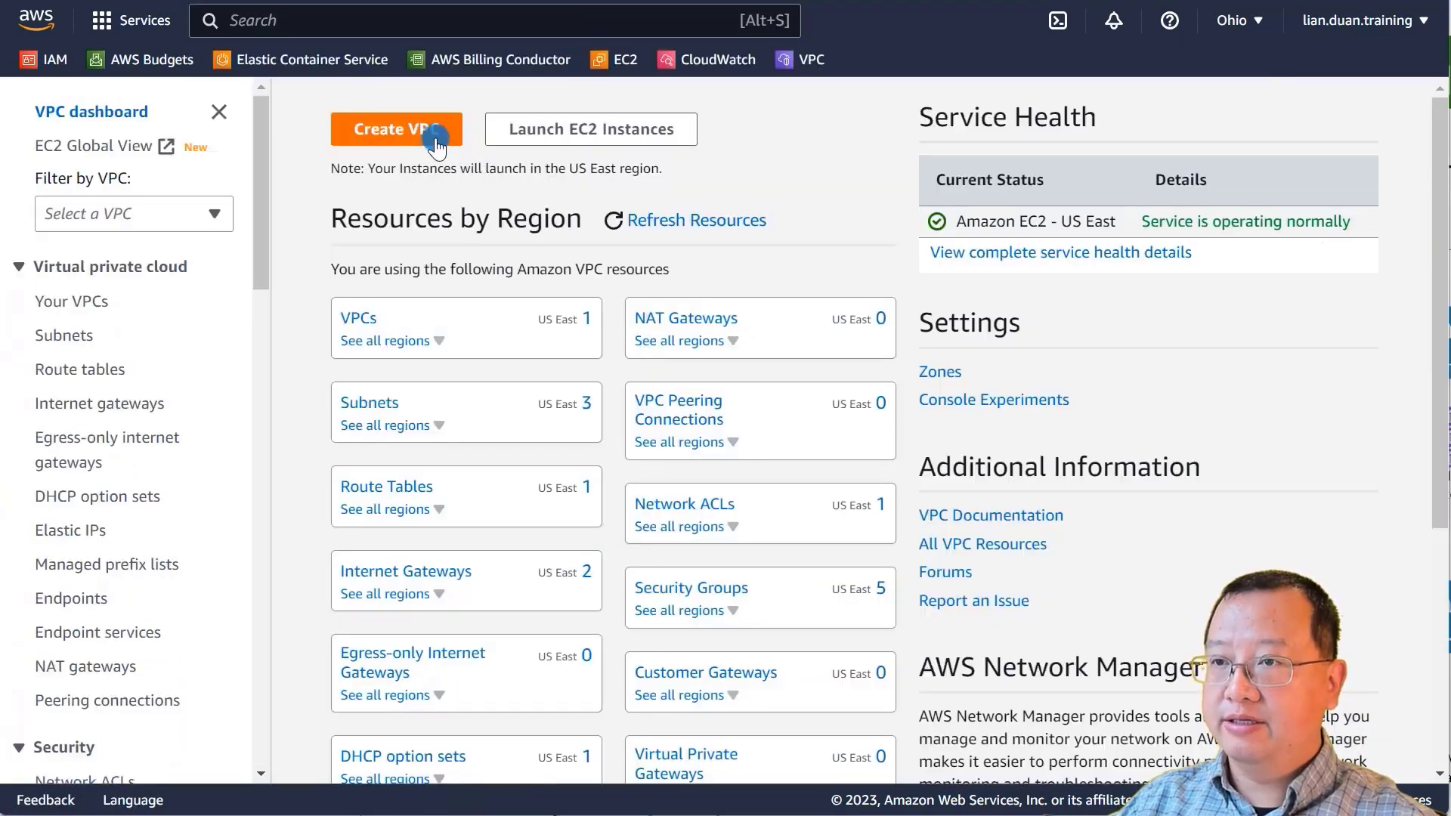
click(412, 140)
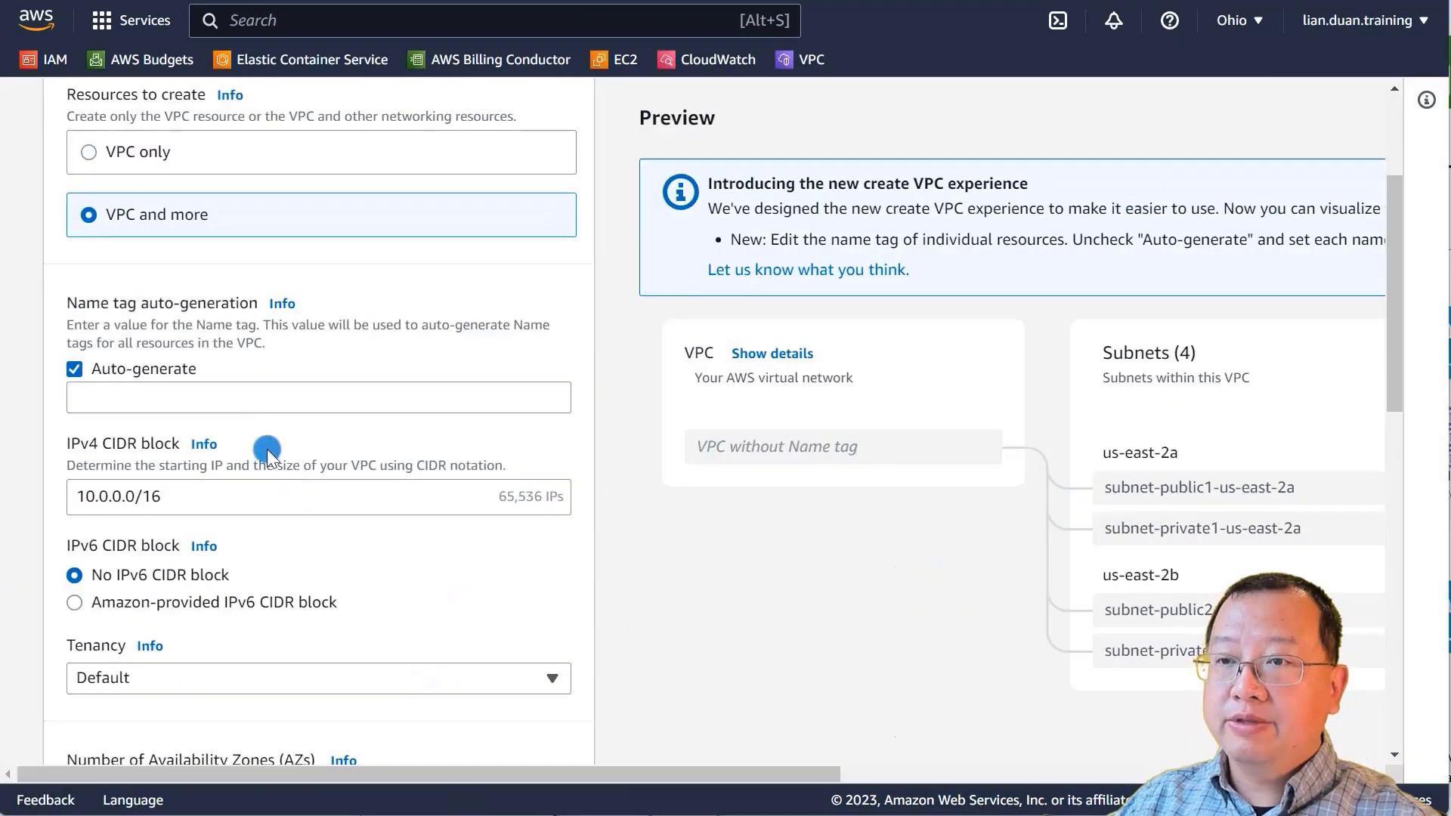
Set the auto-generated name tag to MyVPC and the IPv4 CIDR block to 10.1.0.0/16.
click(198, 401)
text(My)
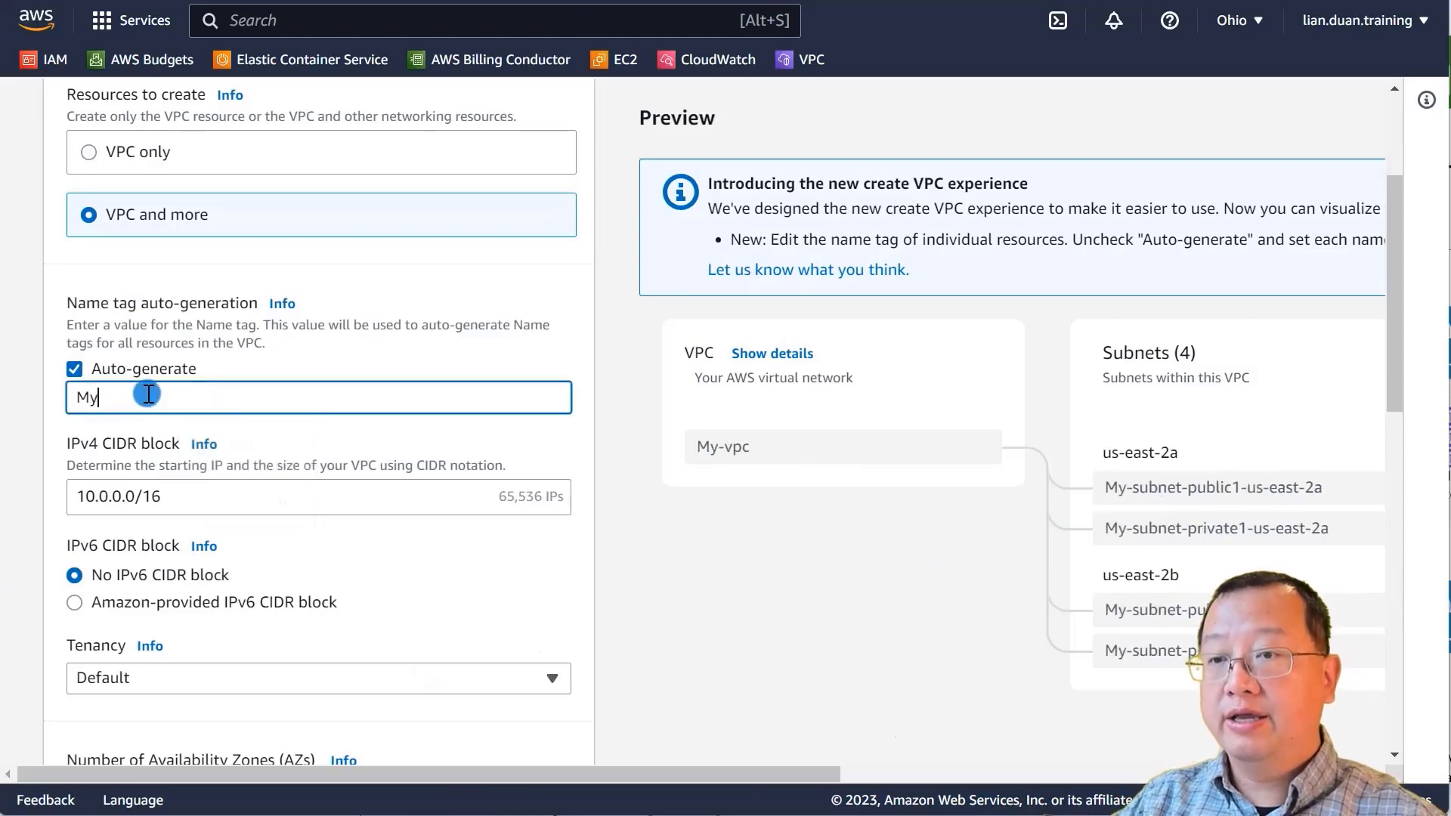
text(VPC)
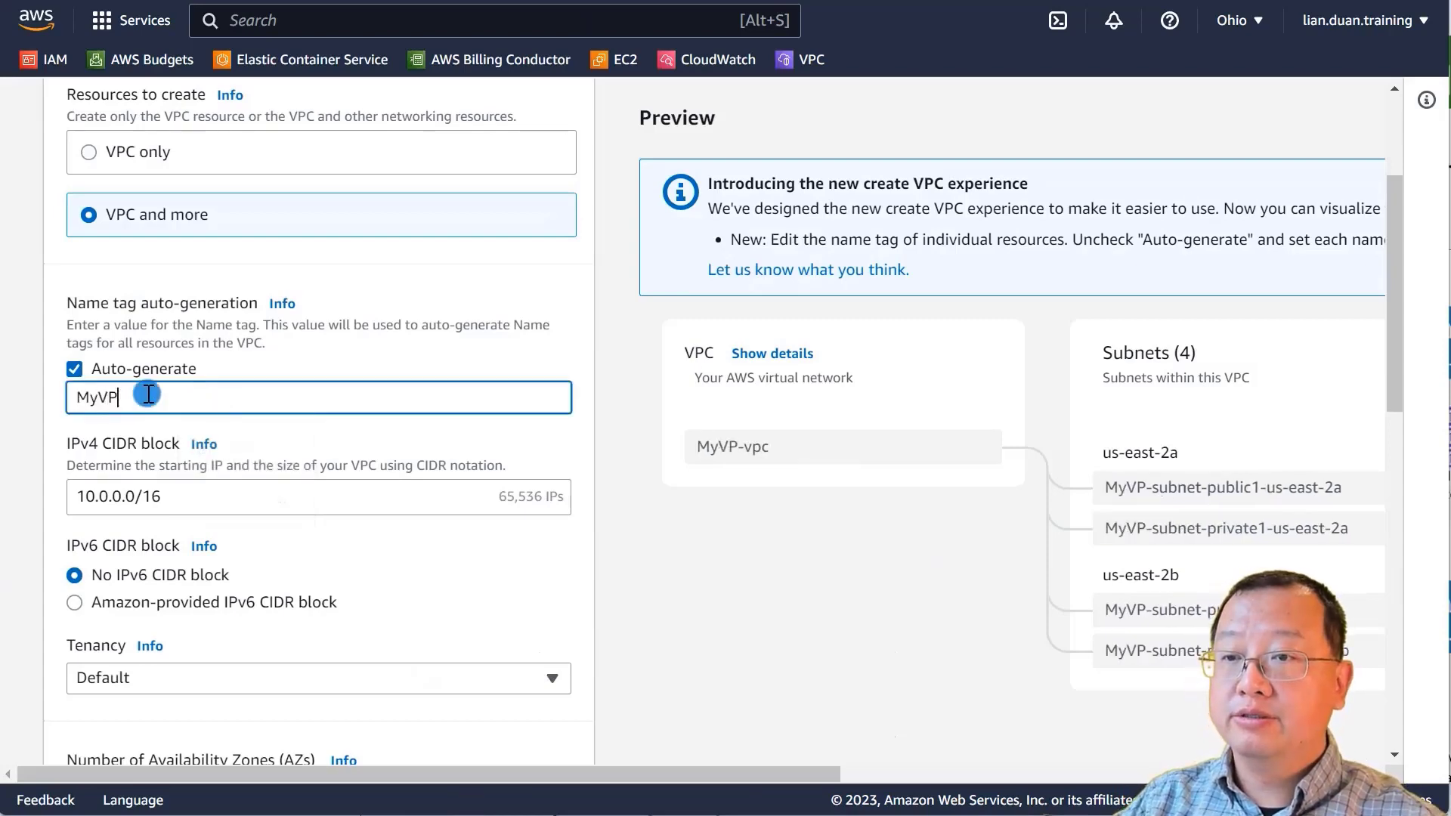
click(113, 499)
key(BackSpace)
text(1)
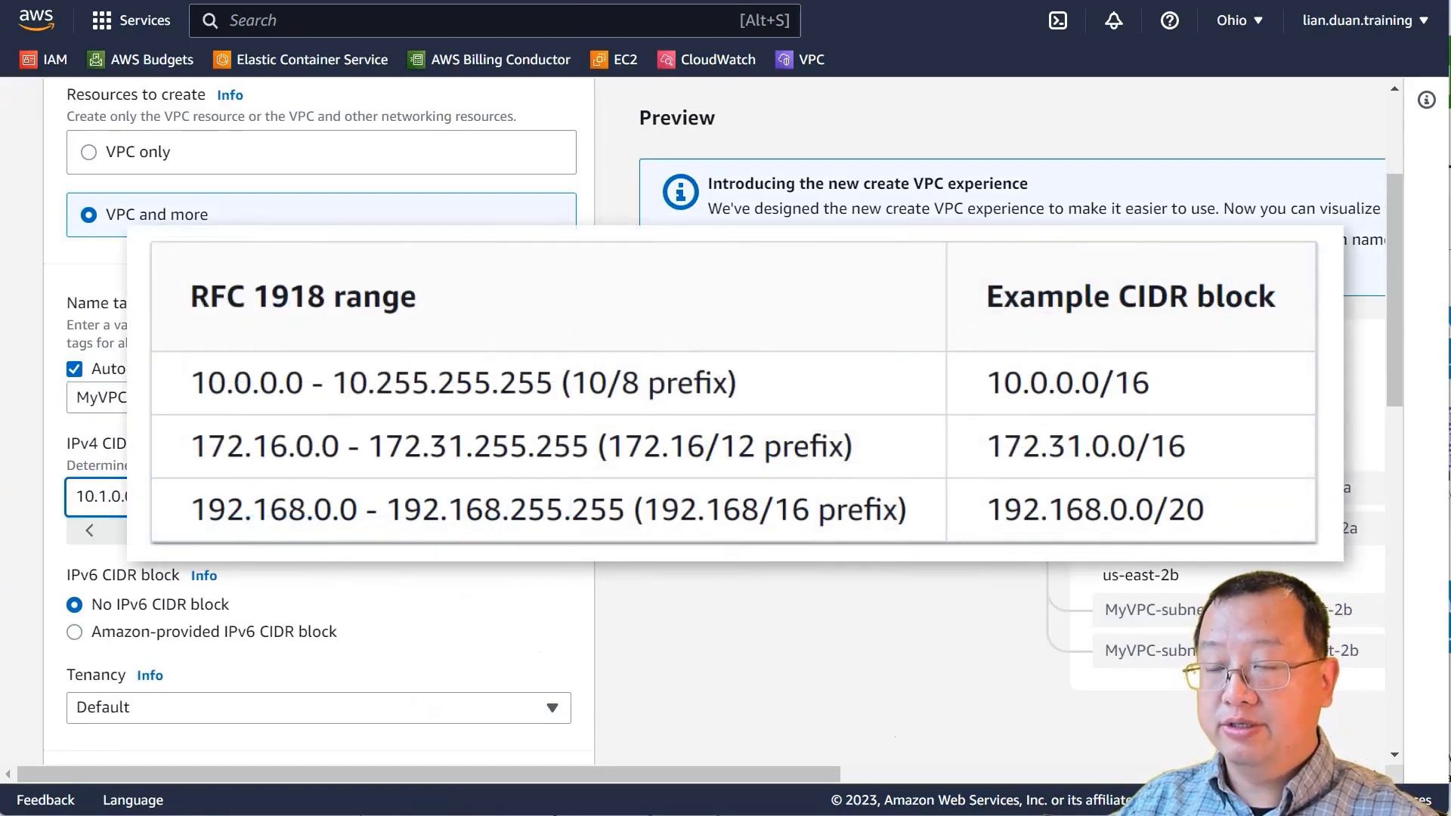
click(423, 446)
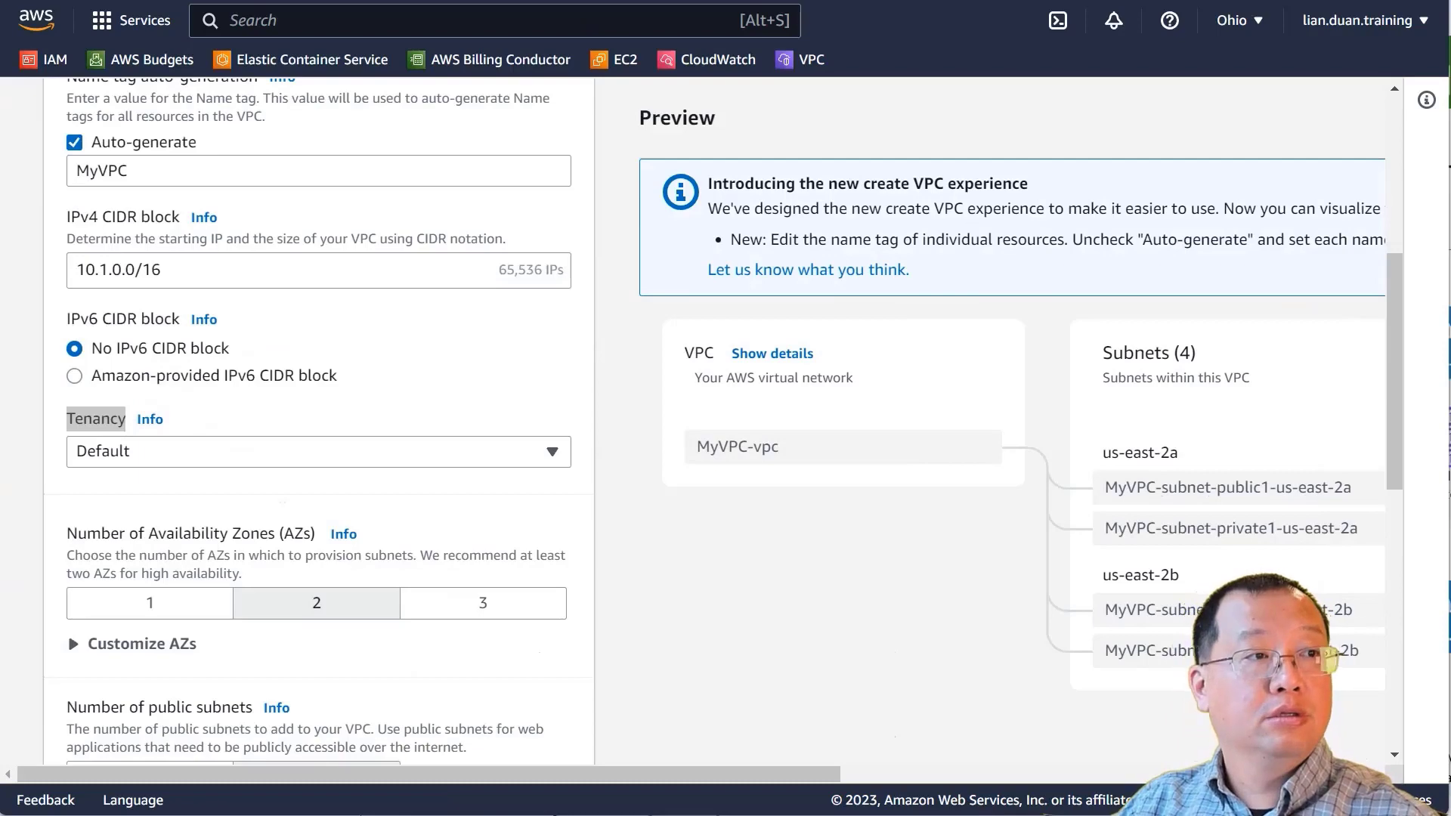
Keep the tenancy at Default and set the number of private subnets to 4.
click(305, 453)
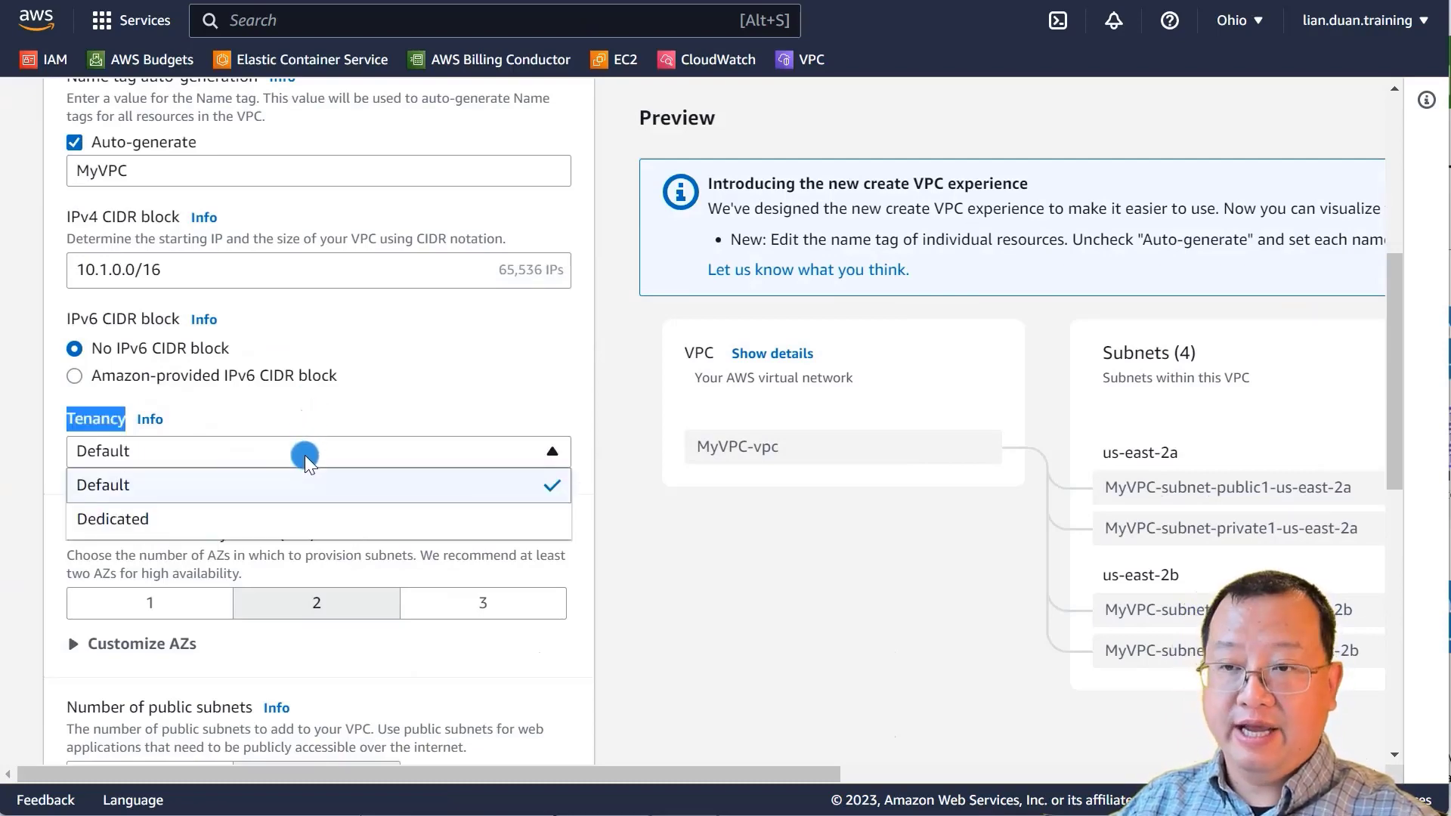
click(305, 453)
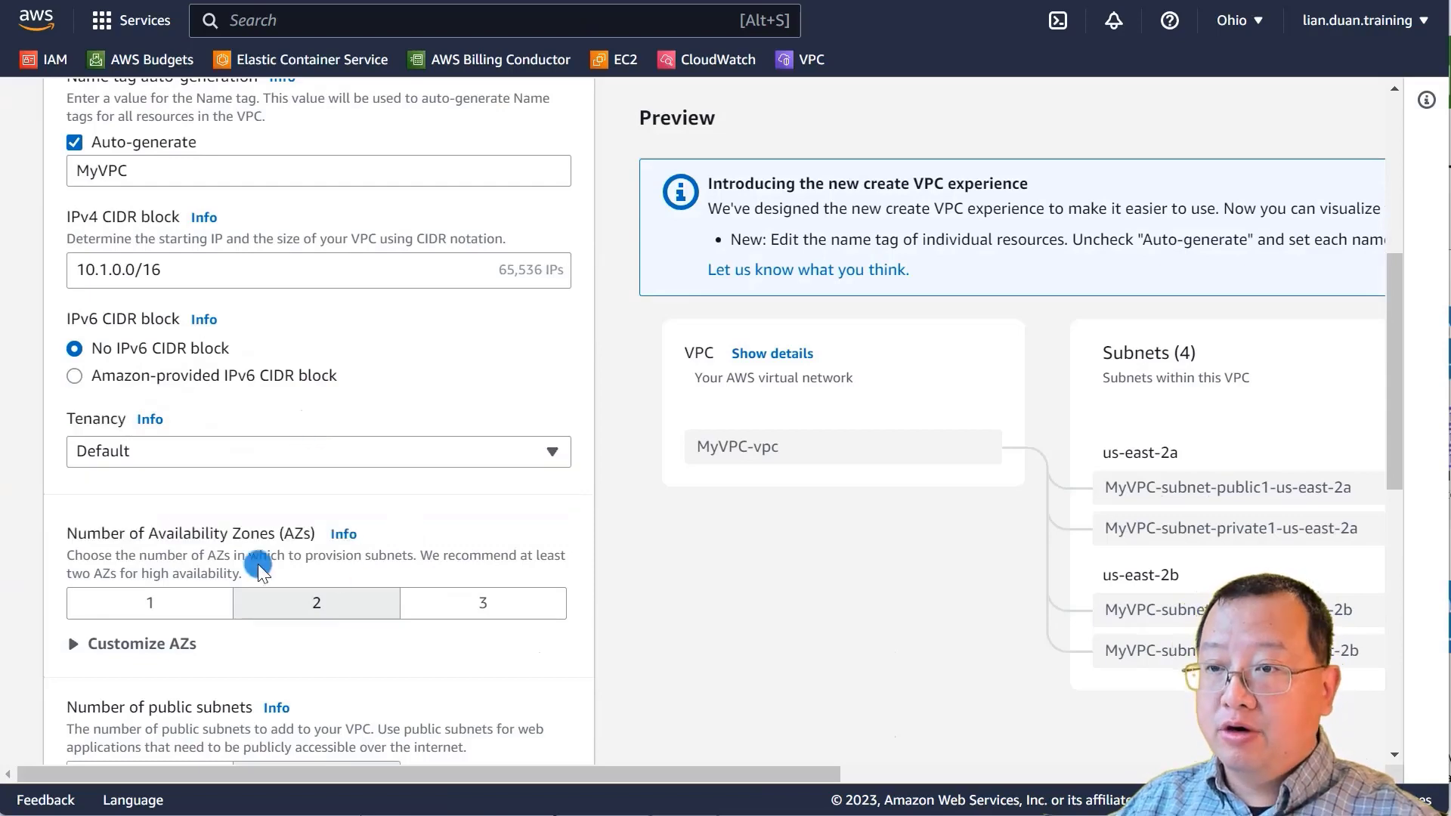
scroll(384, 641, down, 4)
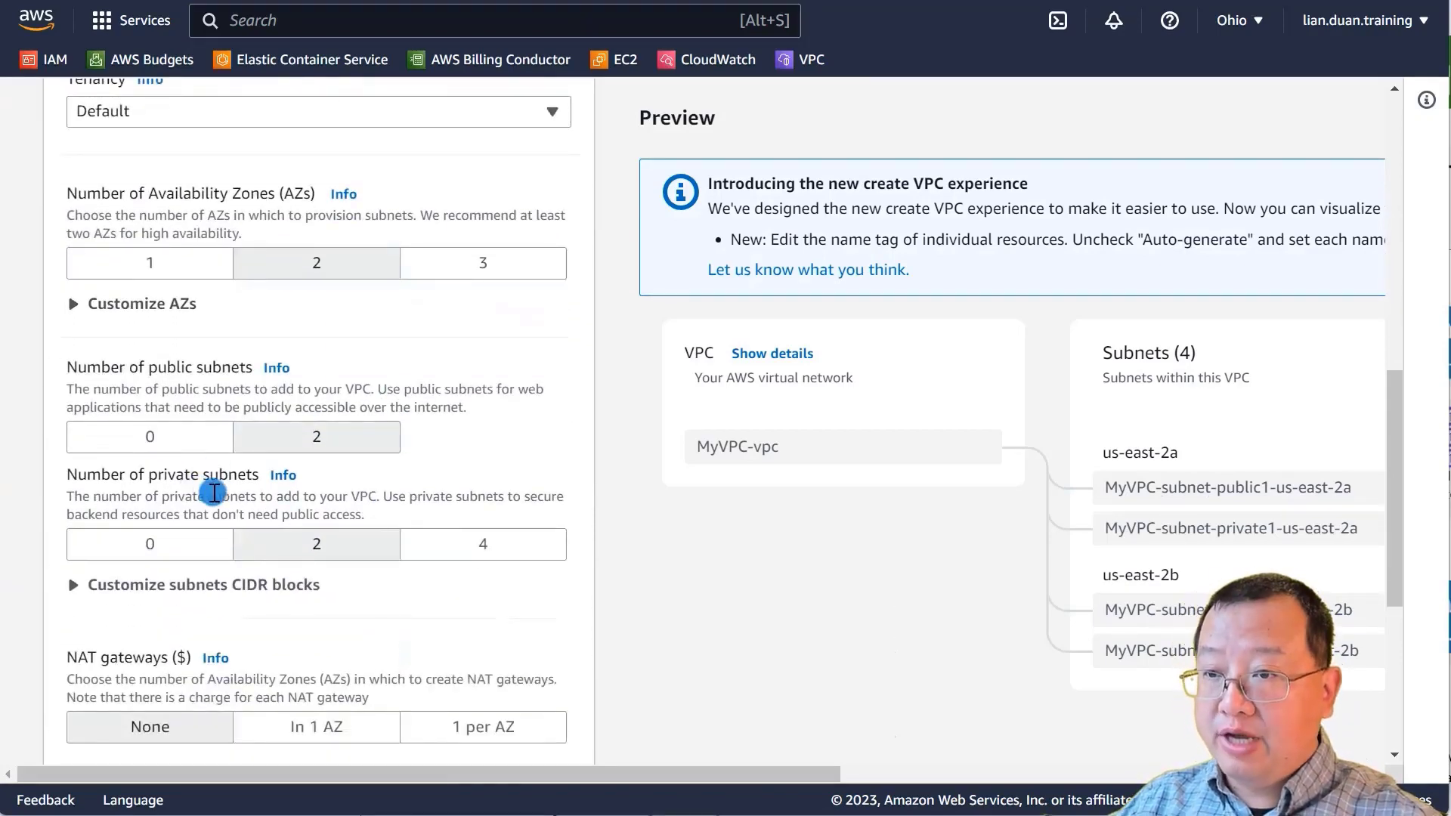
click(479, 549)
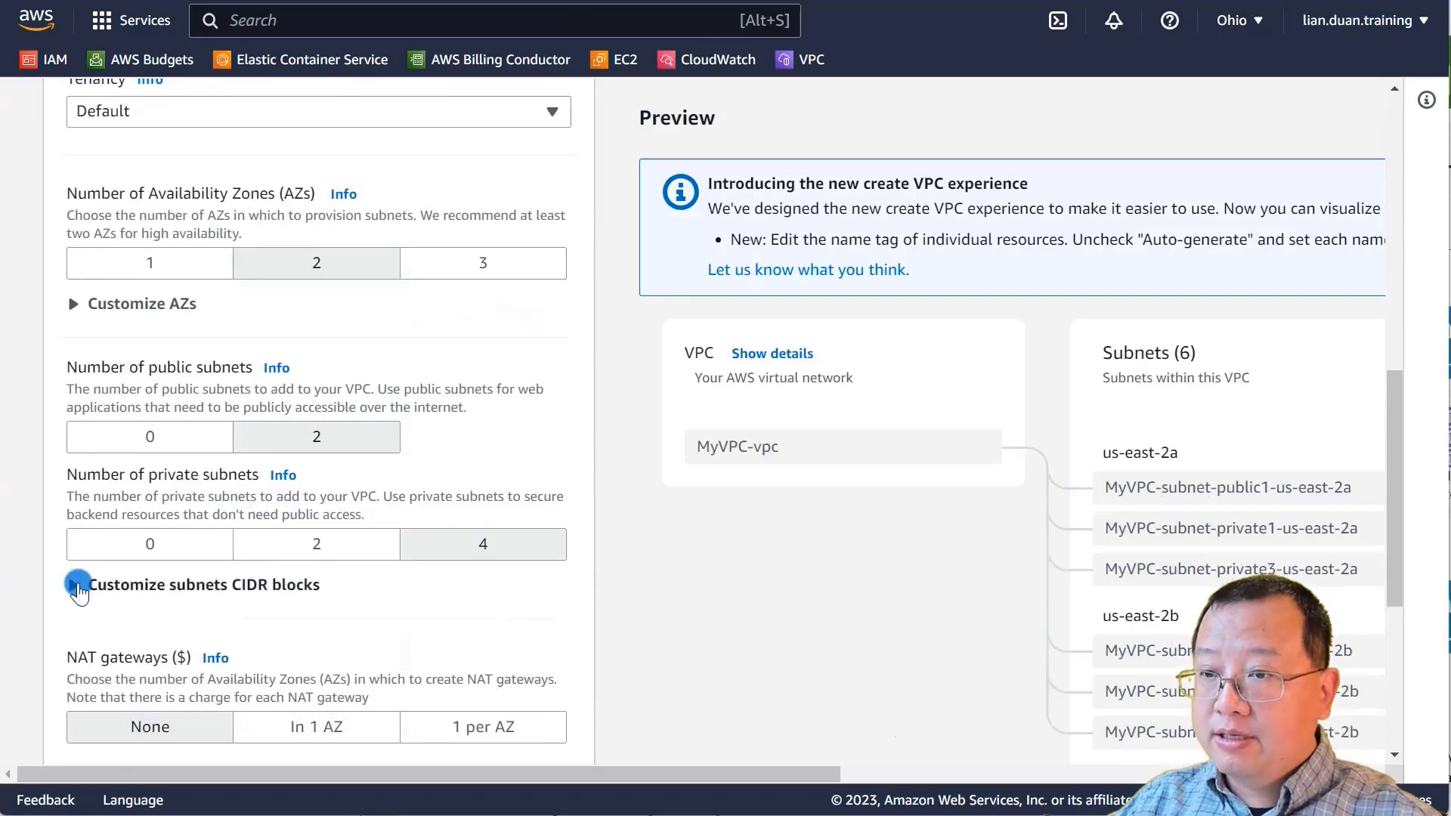
Customize the public subnet CIDR blocks as 10.1.1.0/24 in us-east-2a and 10.1.2.0/24 in us-east-2b.
click(74, 586)
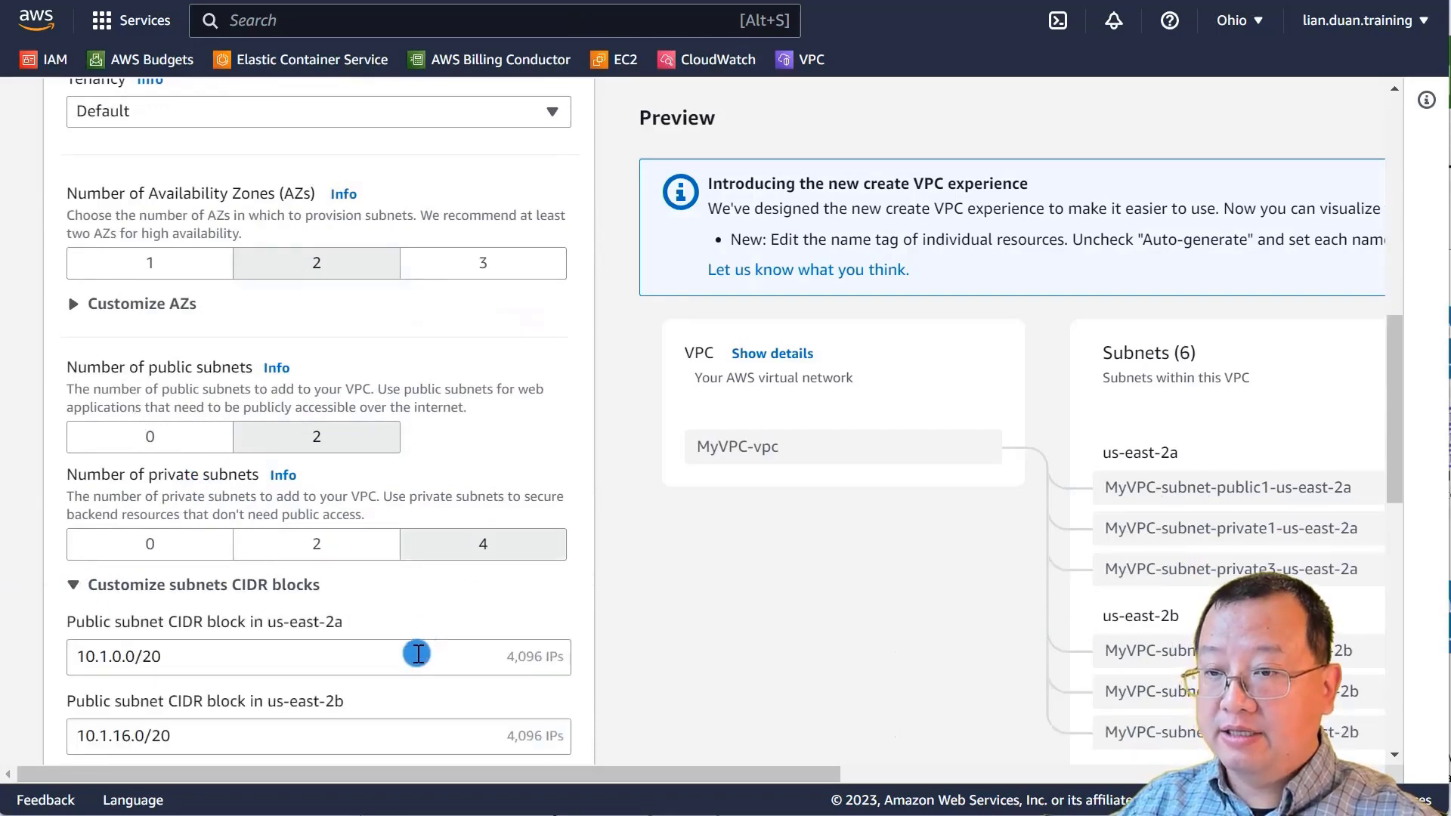
scroll(417, 650, down, 4)
triple_click(238, 319)
text(10.1.1.0/24)
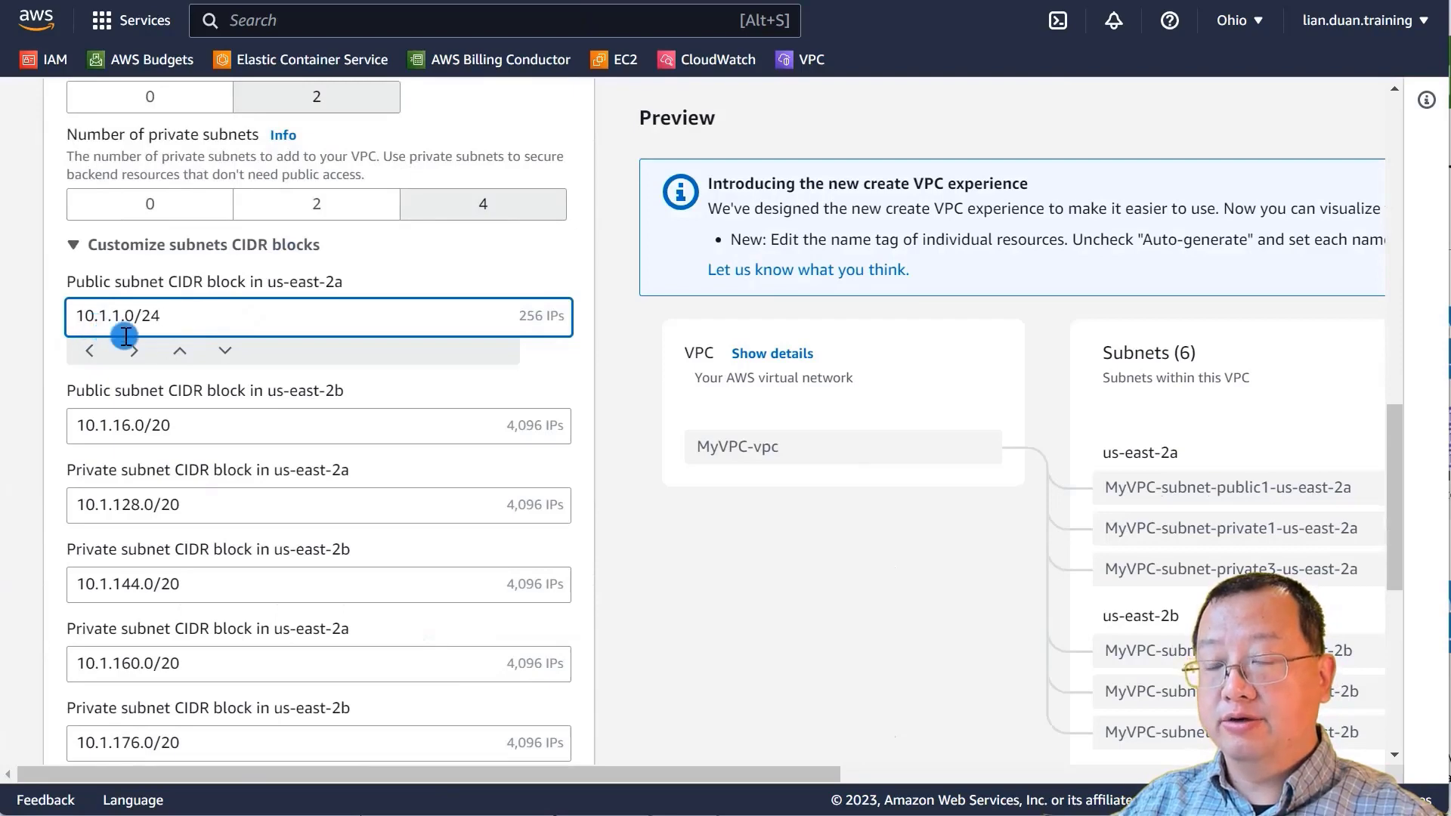
drag(200, 423, 5, 399)
text(10.1.1.0/24)
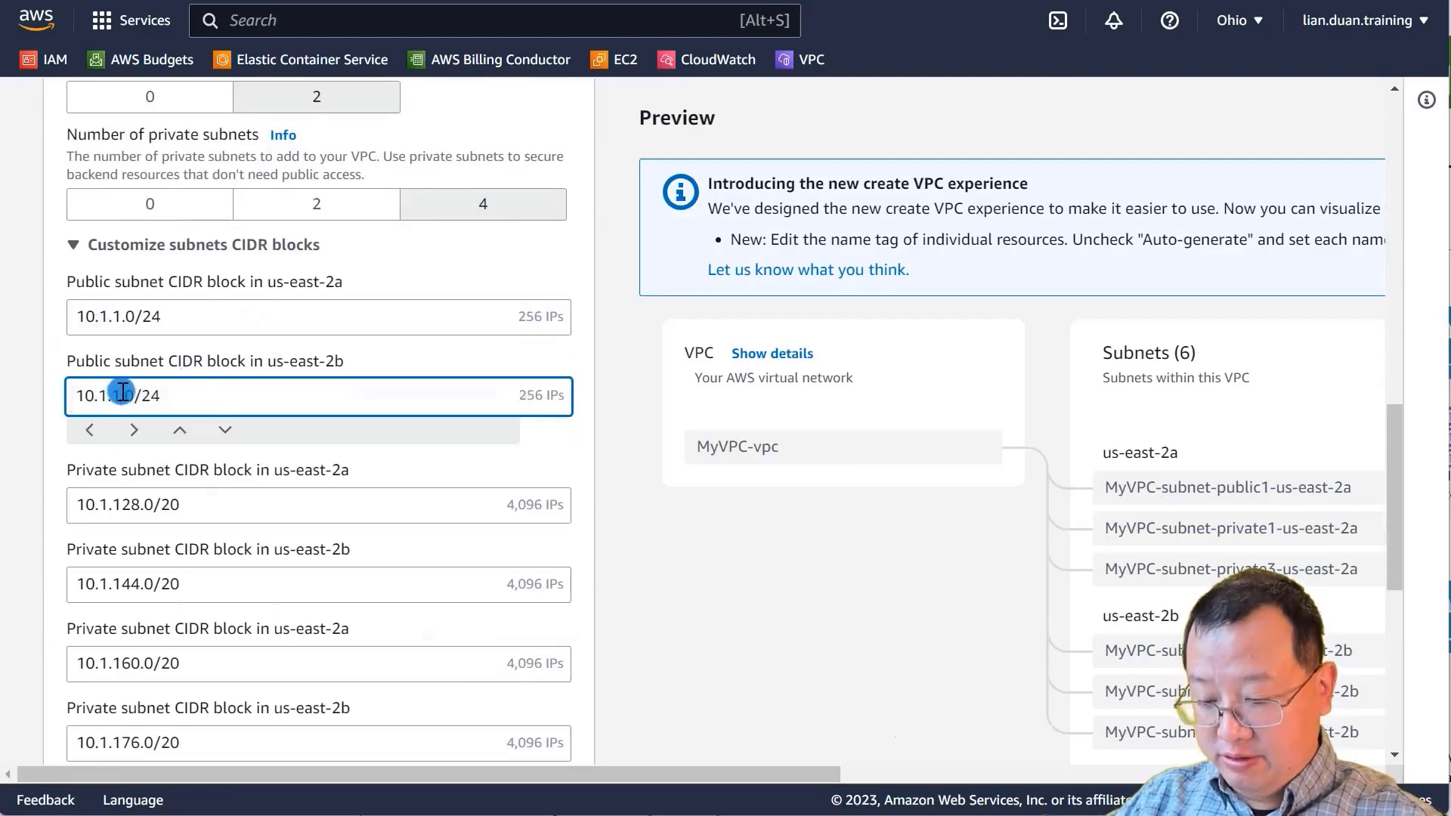
key(BackSpace)
text(2)
Set the first pair of private subnet CIDR blocks to 10.1.3.0/24 in us-east-2a and 10.1.4.0/24 in us-east-2b.
drag(217, 500, 39, 485)
text(10.1.1.0/24)
click(123, 476)
key(BackSpace)
text(3)
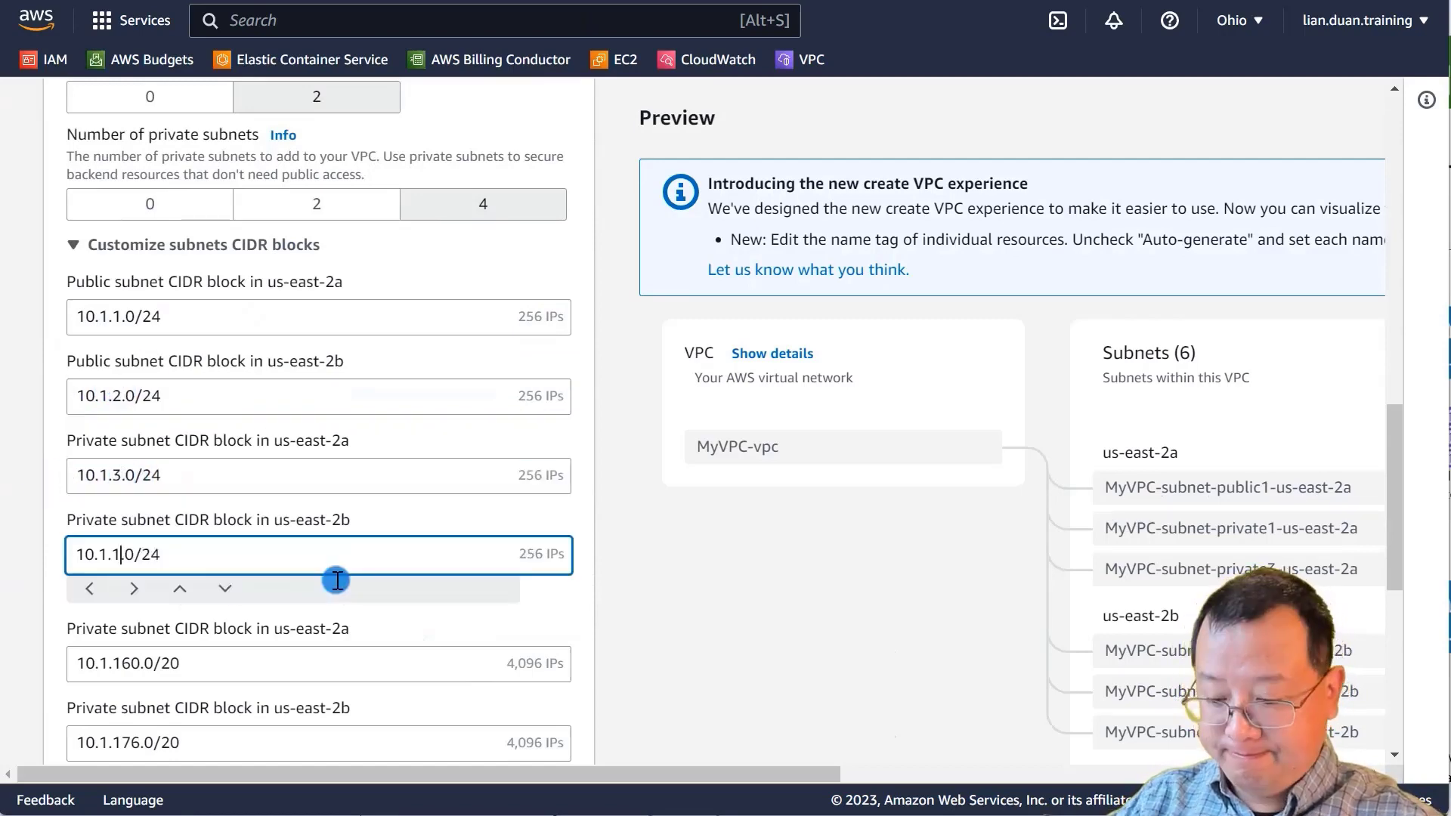
key(BackSpace)
text(4)
Set the second pair of private subnet CIDR blocks to 10.1.4.0/24 in us-east-2a and 10.1.5.0/24 in us-east-2b.
scroll(336, 580, down, 3)
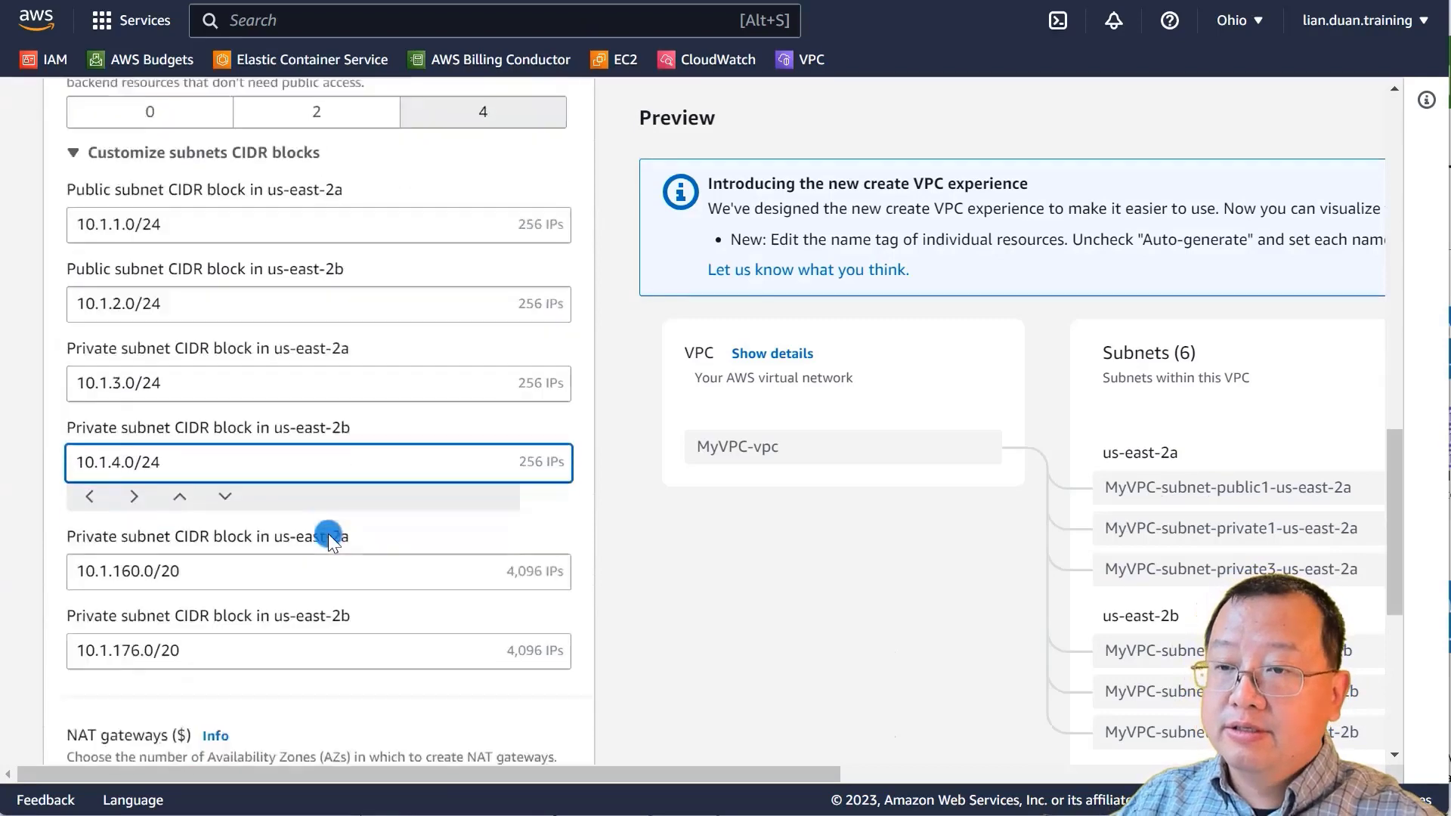
drag(204, 437, 7, 446)
text(10.1.1.0/24)
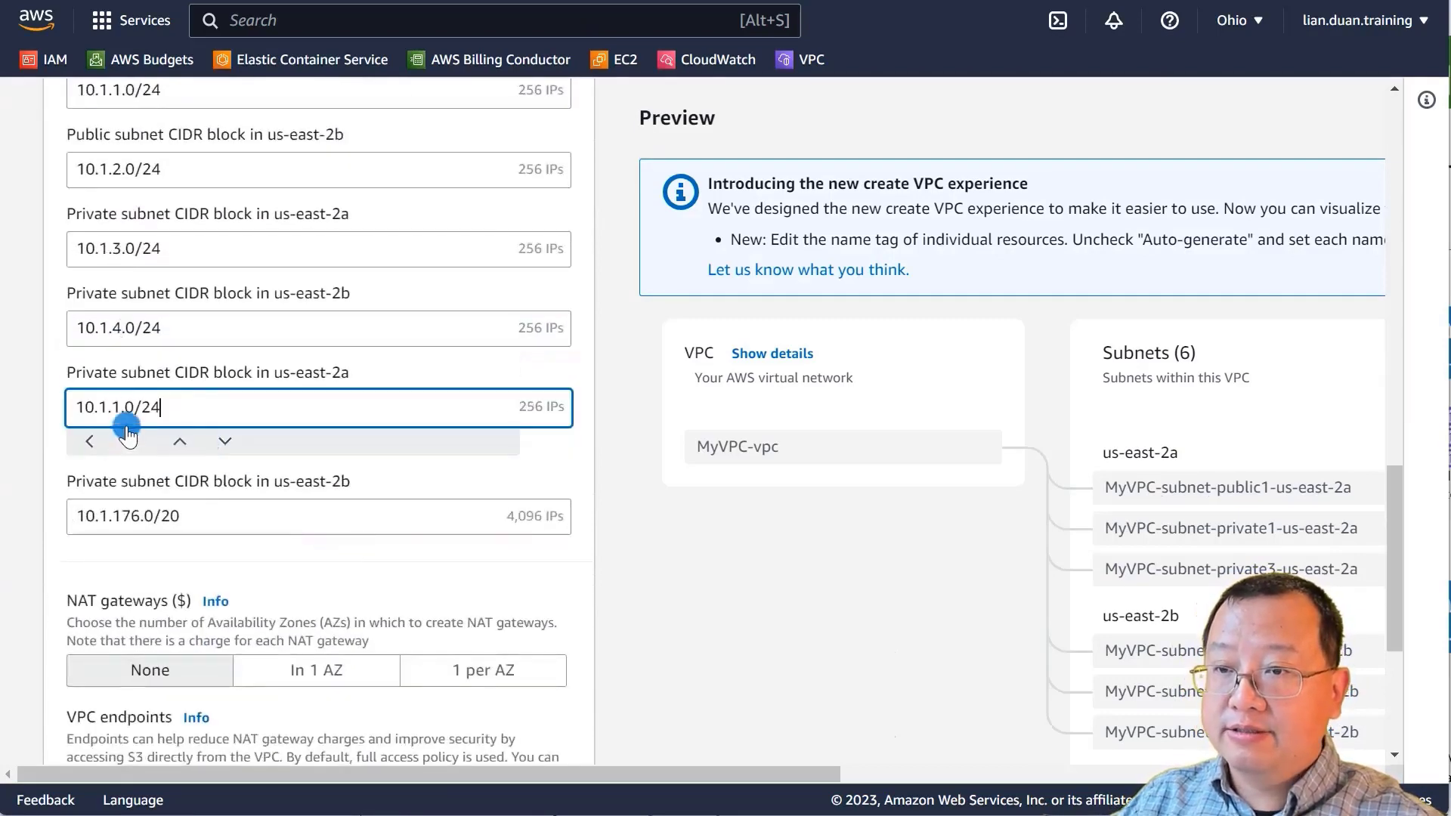
key(BackSpace)
text(4)
drag(198, 516, 5, 551)
text(10.1.1.0/24)
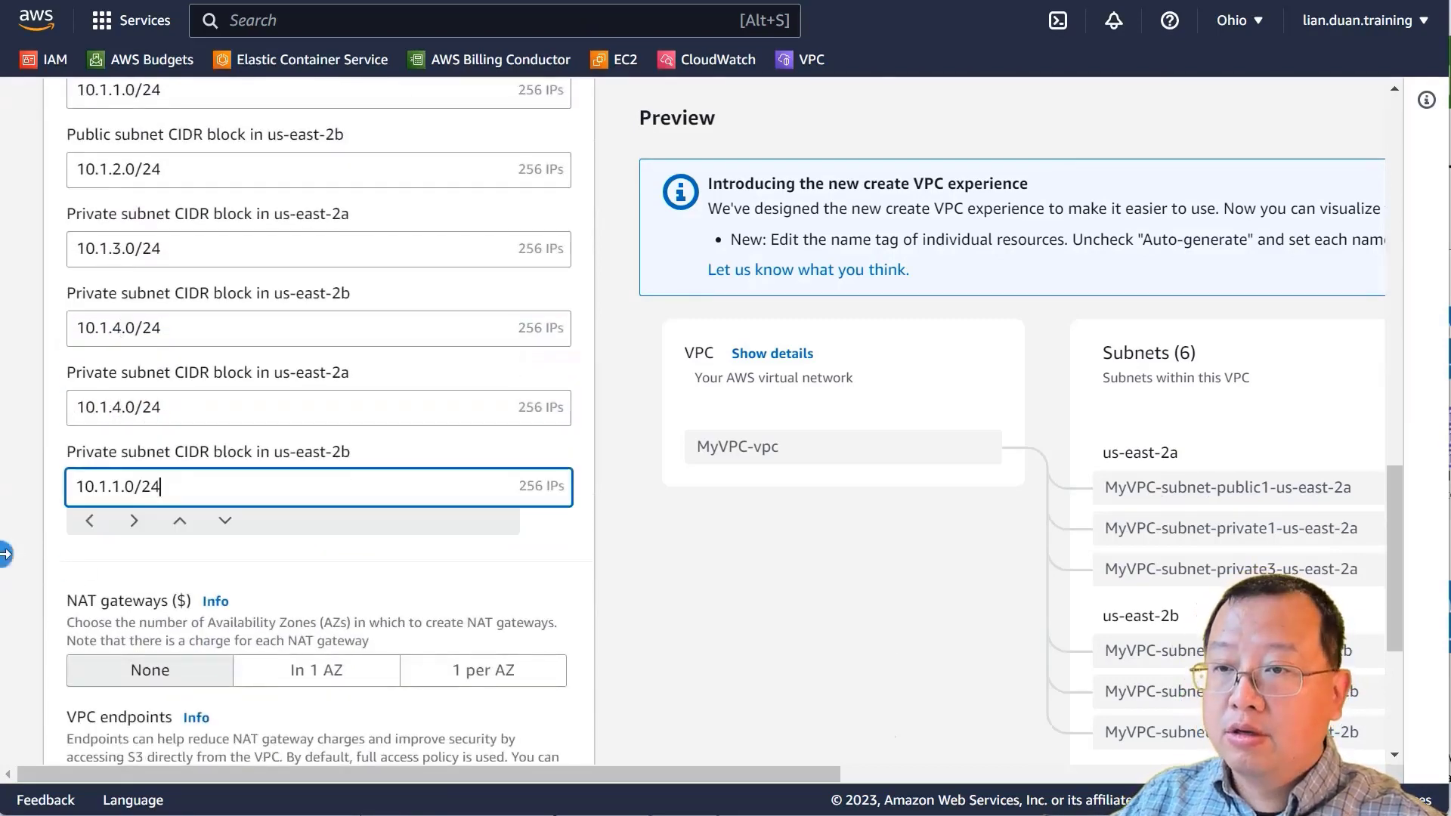
click(123, 485)
key(BackSpace)
text(5)
Set NAT gateways to In 1 AZ and VPC endpoints to None, and submit the VPC creation.
click(123, 670)
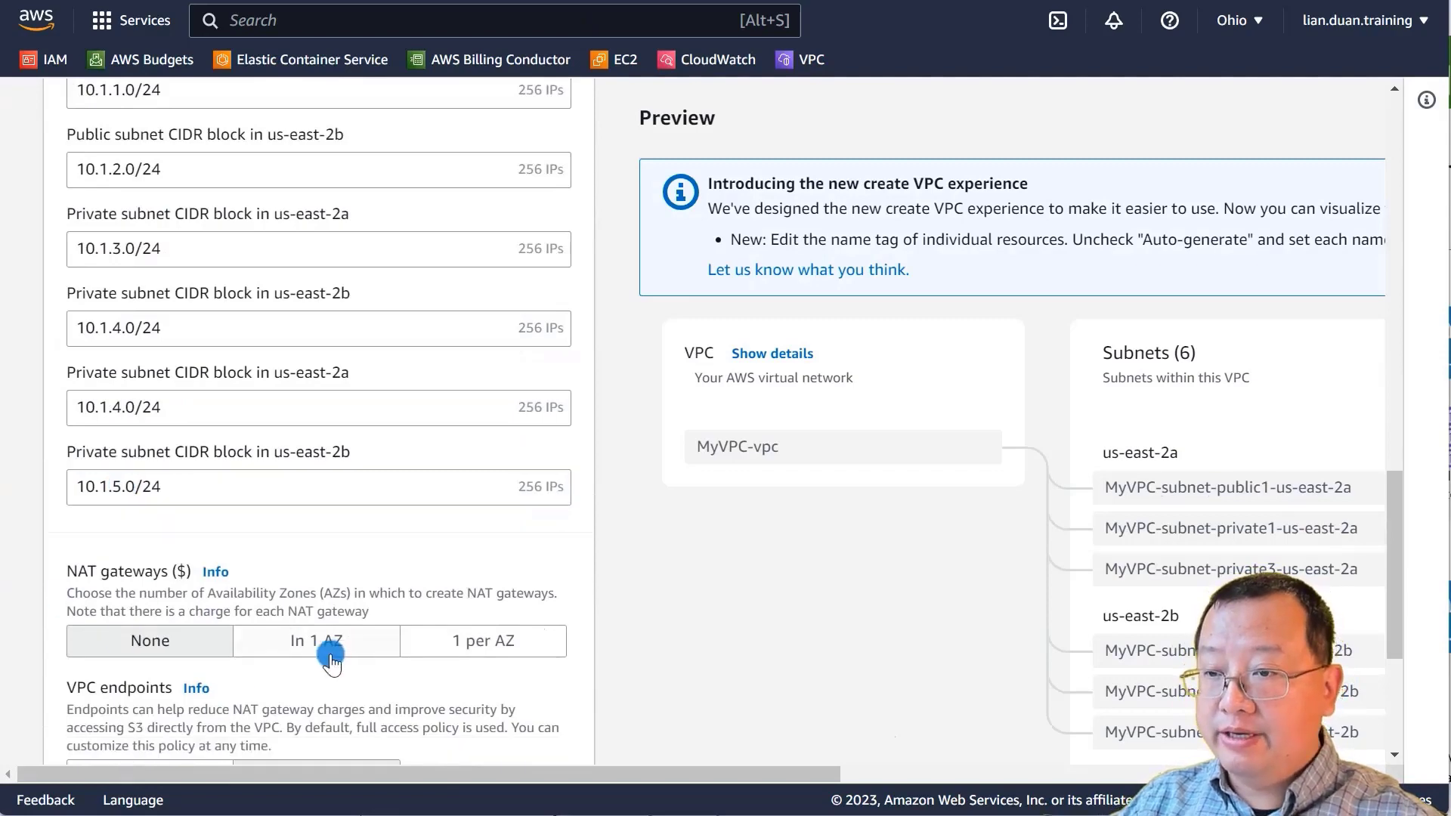
click(332, 659)
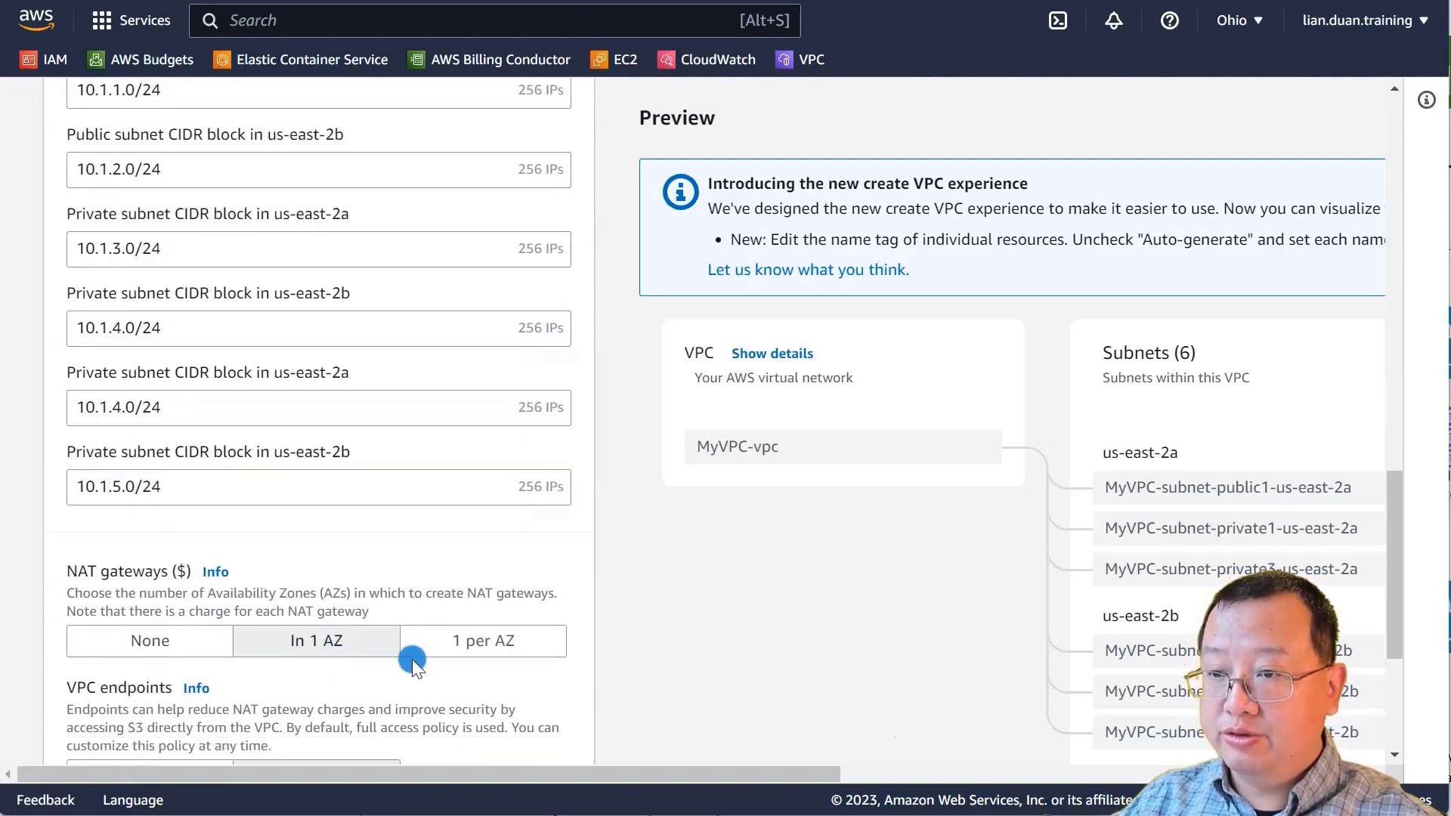
scroll(411, 659, down, 3)
scroll(411, 659, down, 1)
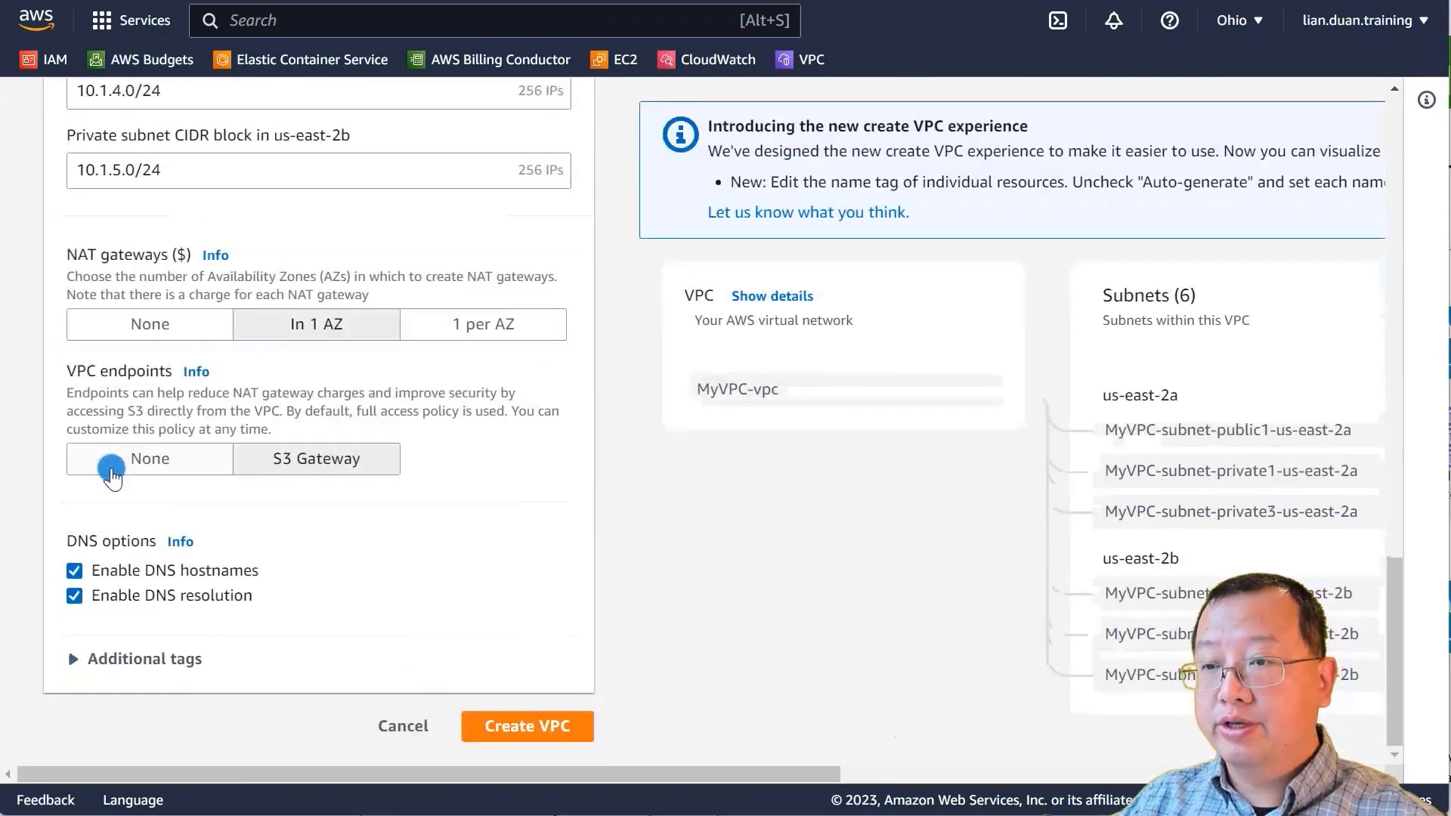
click(111, 470)
click(527, 725)
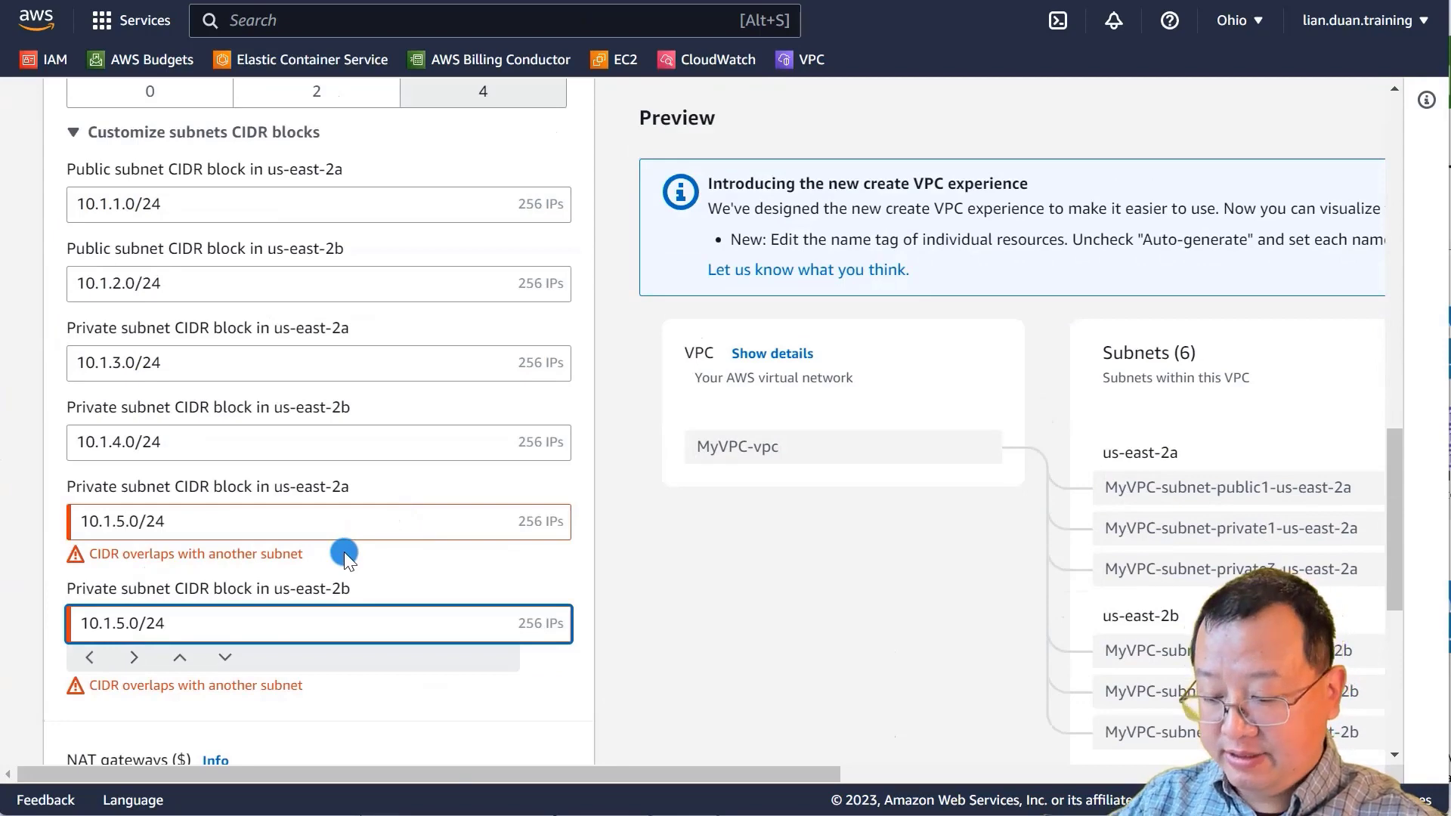
Set the last private subnet CIDR block in us-east-2b to 10.1.6.0/24 and submit the VPC creation again.
key(BackSpace)
text(6)
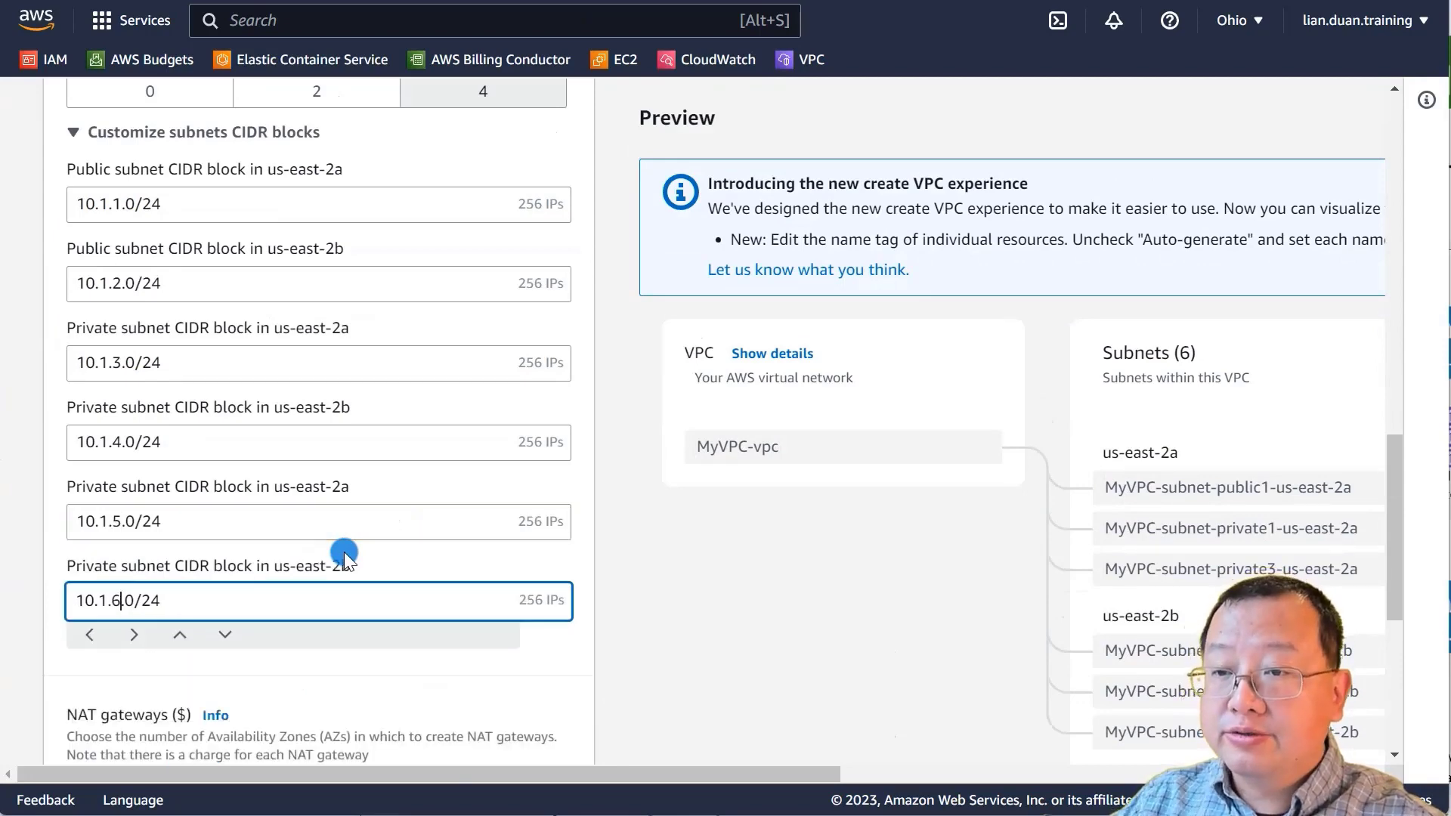
key(Return)
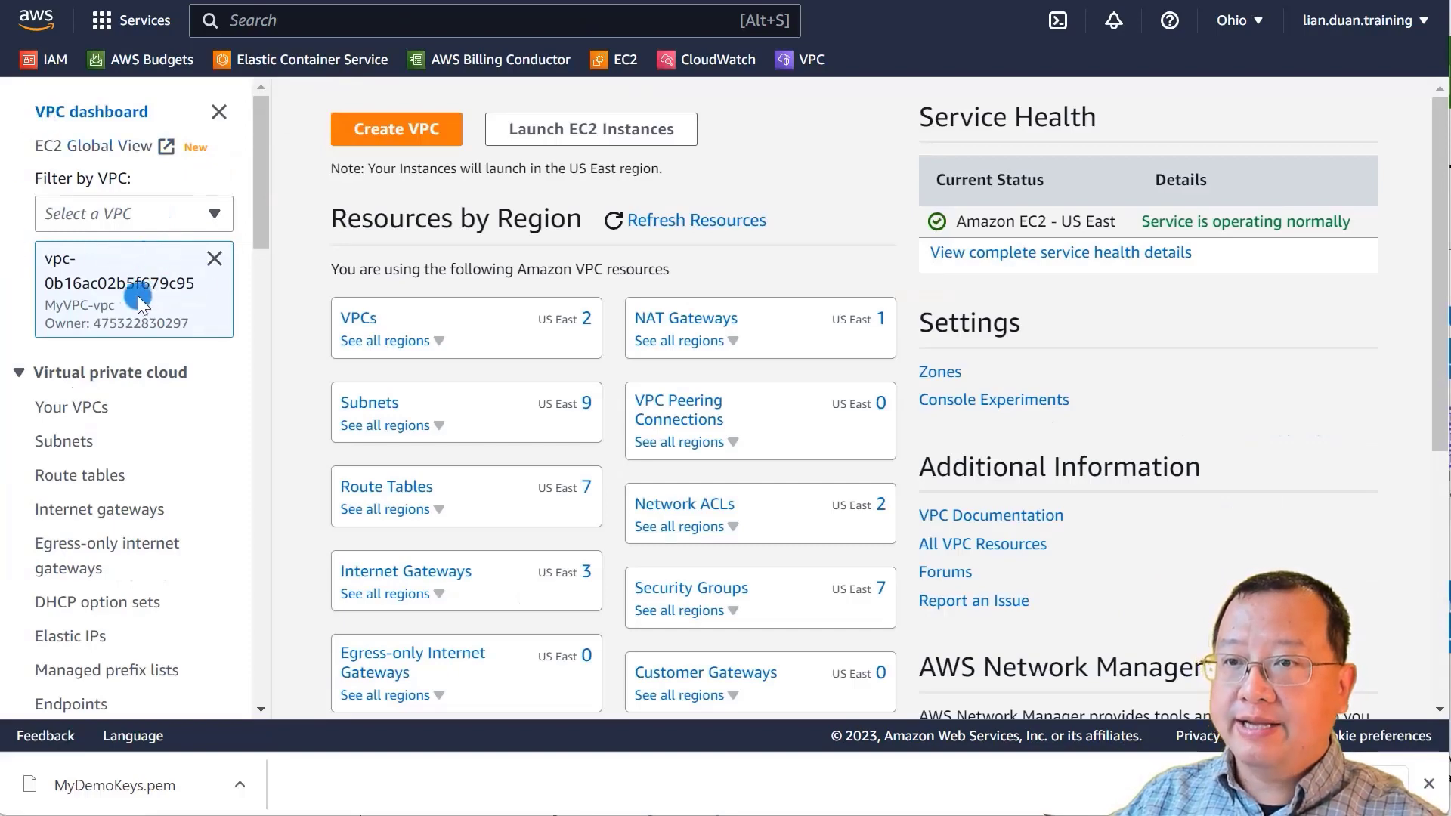
Filter the VPC dashboard by MyVPC-vpc and review its list of subnets.
click(215, 259)
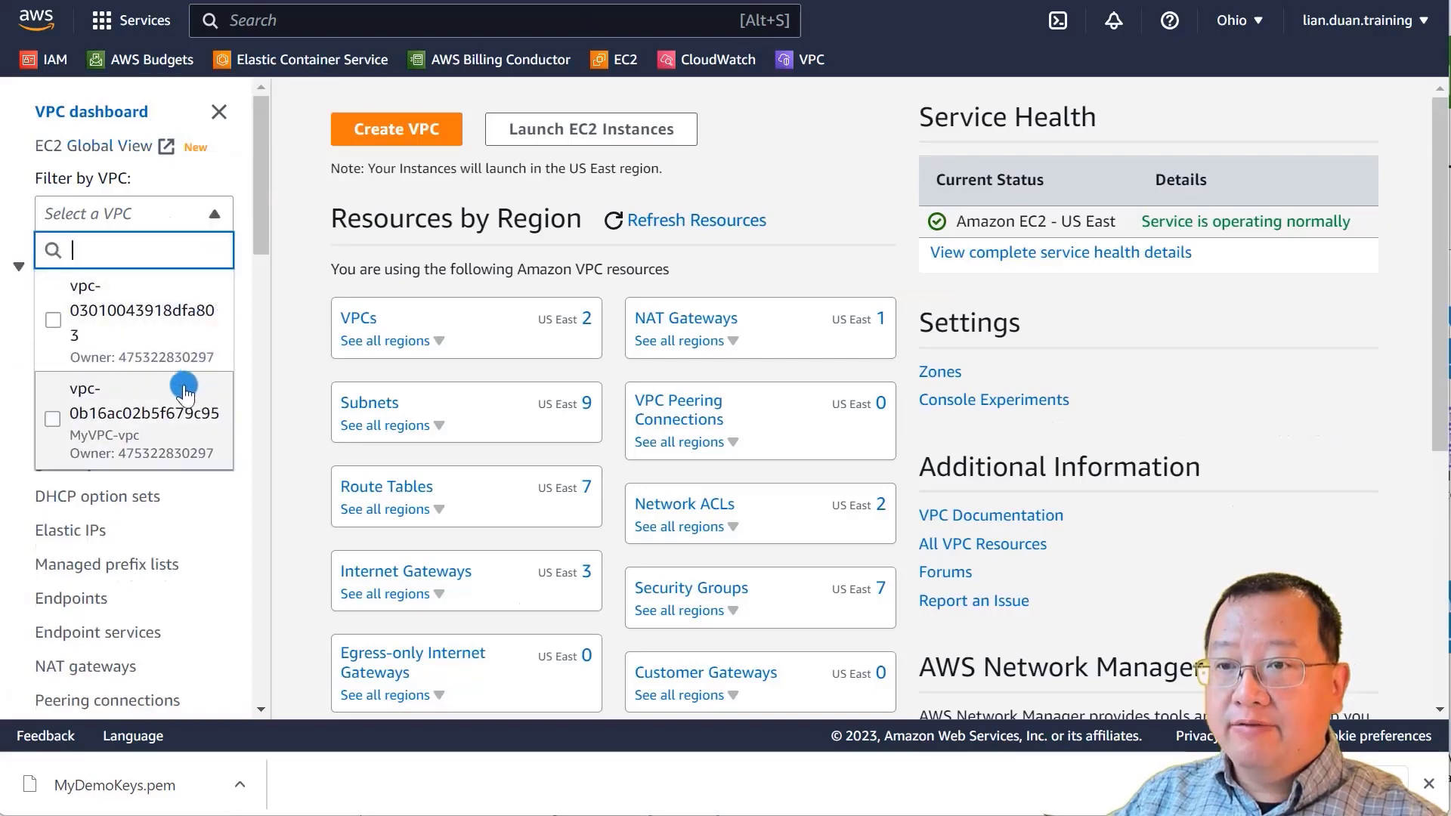
click(51, 418)
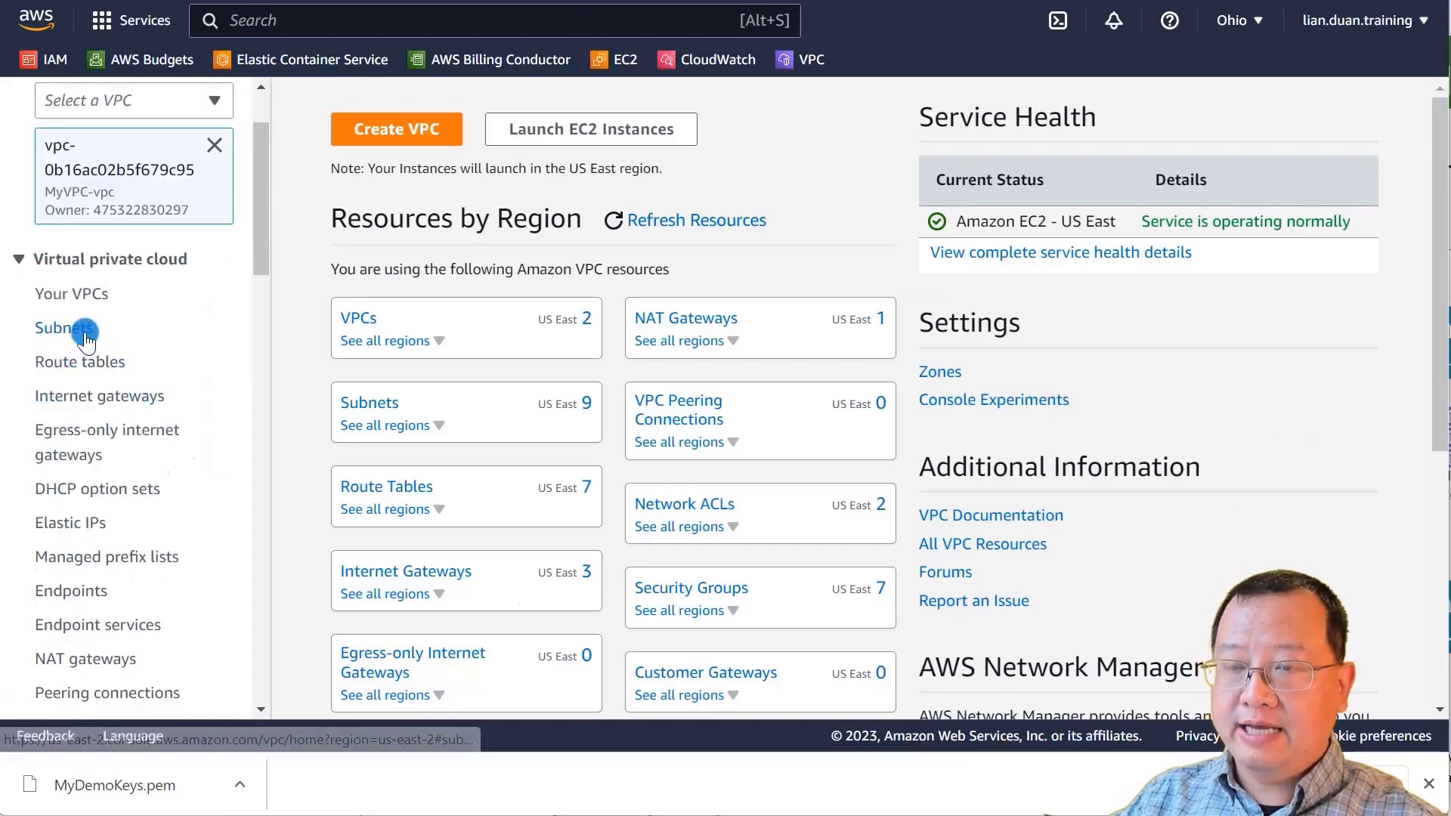
click(78, 327)
scroll(520, 330, down, 2)
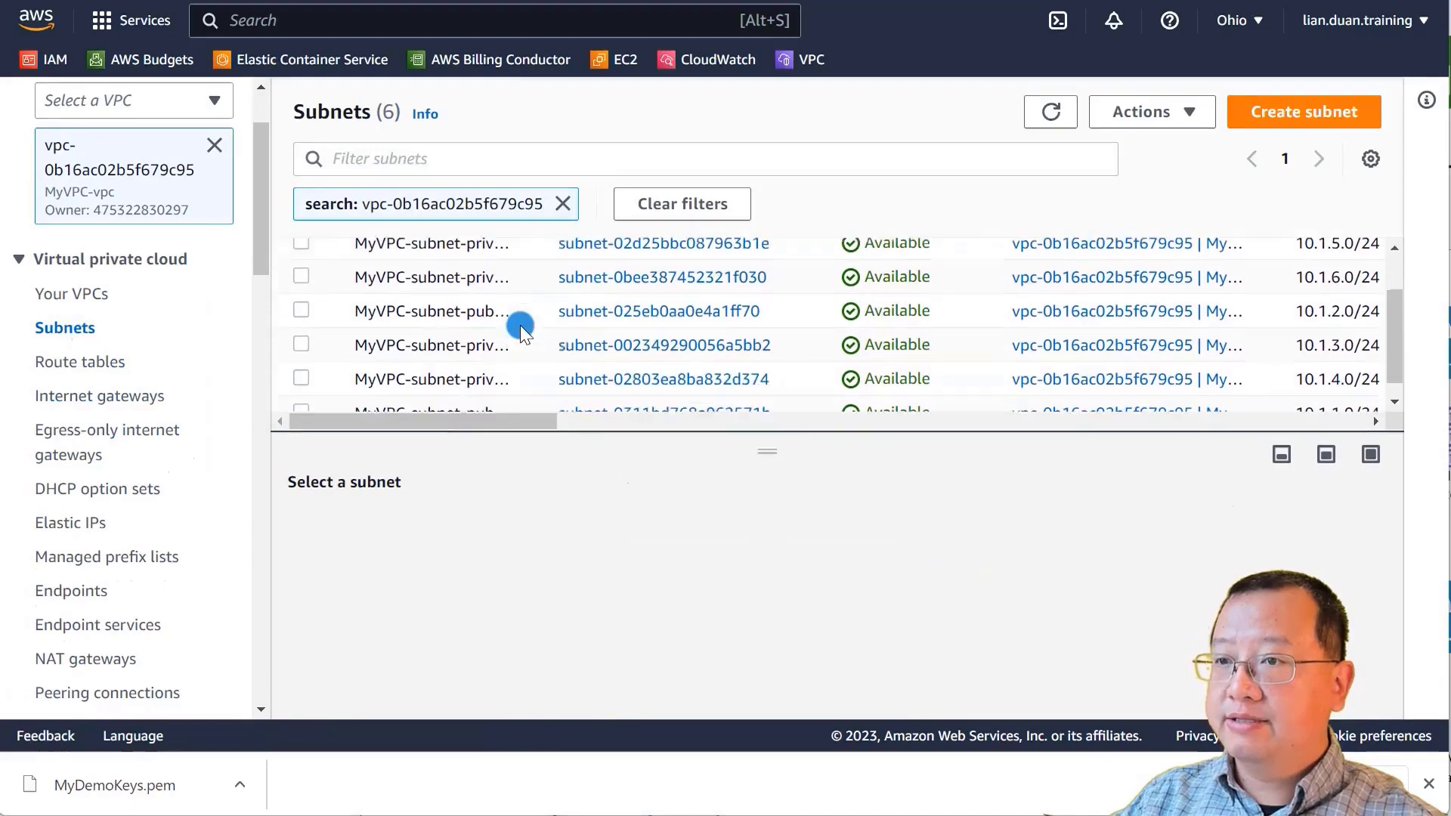
Review the route tables that belong to MyVPC-vpc.
click(96, 364)
scroll(528, 383, down, 2)
scroll(528, 383, up, 2)
scroll(528, 383, down, 2)
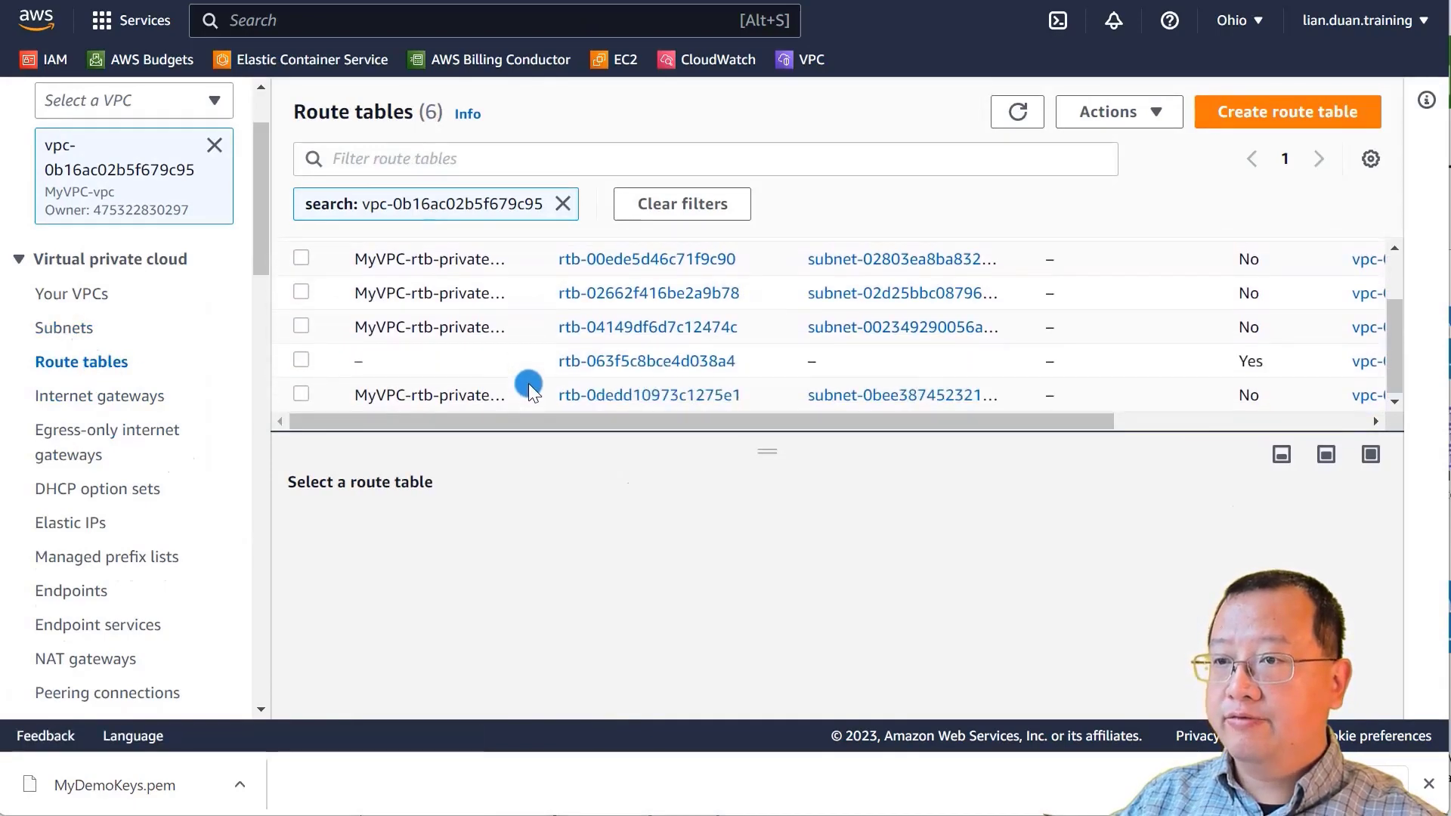
View the internet gateway and the NAT gateway of MyVPC-vpc.
click(89, 398)
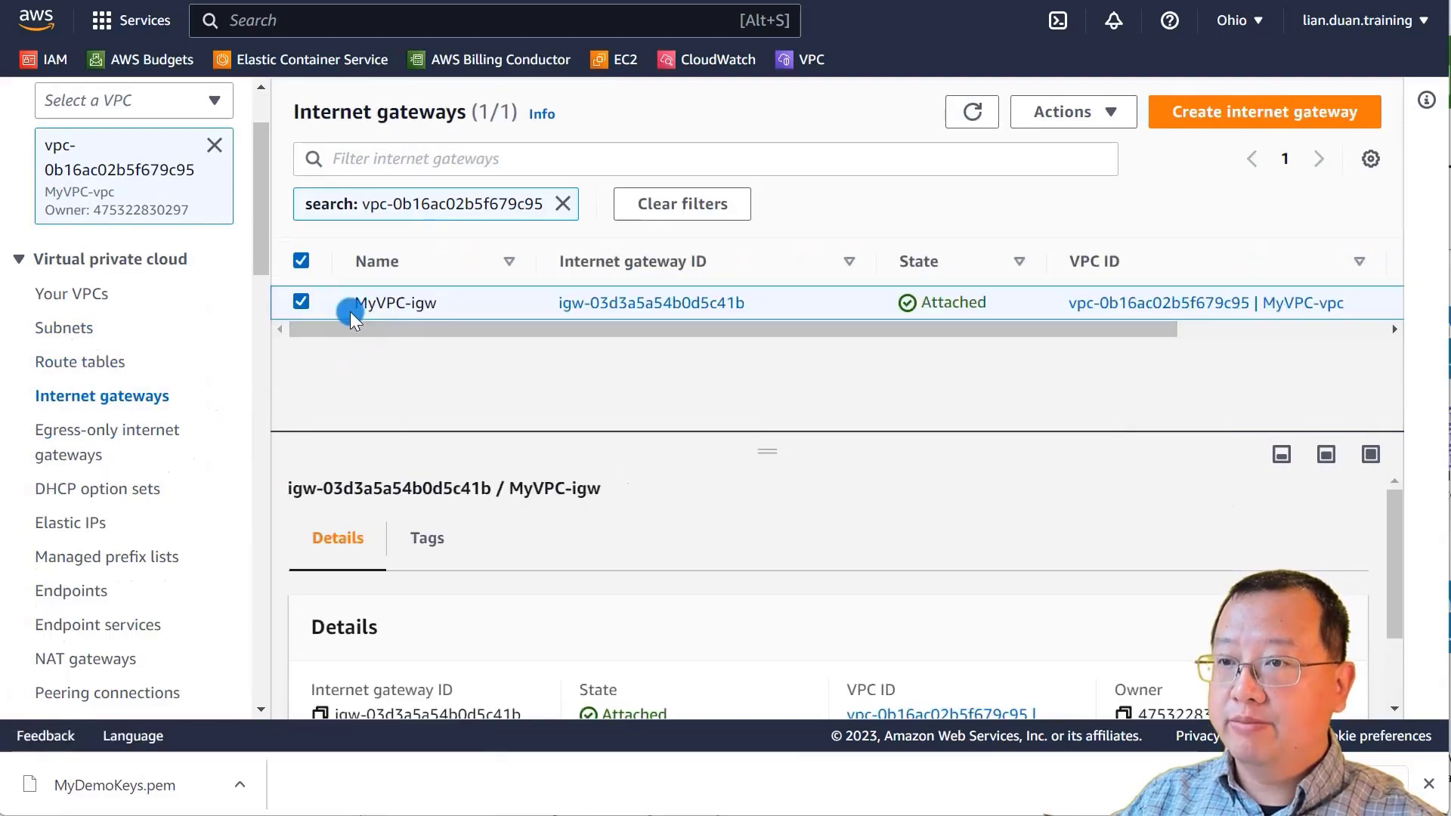
scroll(125, 442, down, 2)
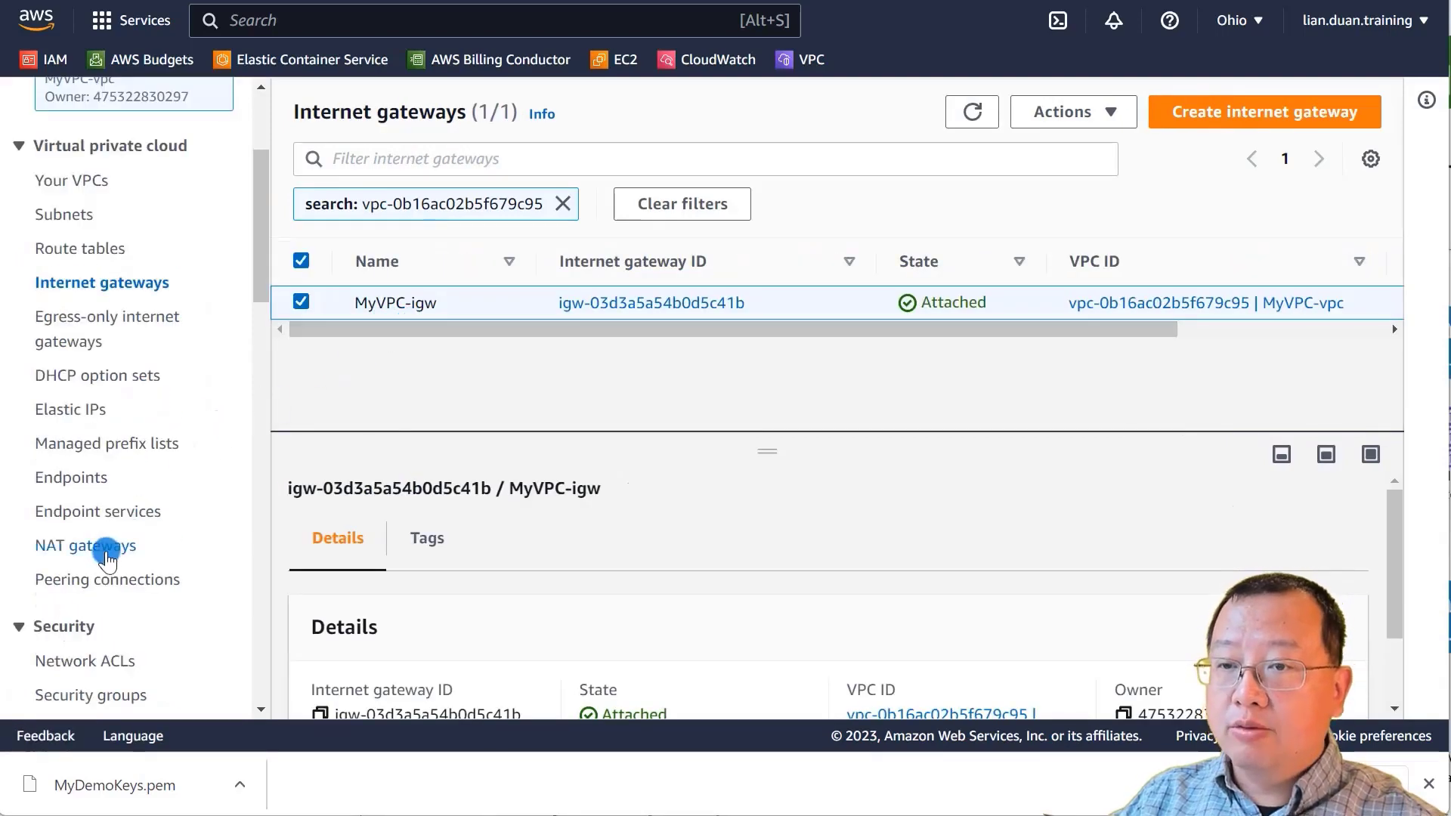
click(106, 546)
Switch to the EC2 service through a search for "ec2".
click(272, 20)
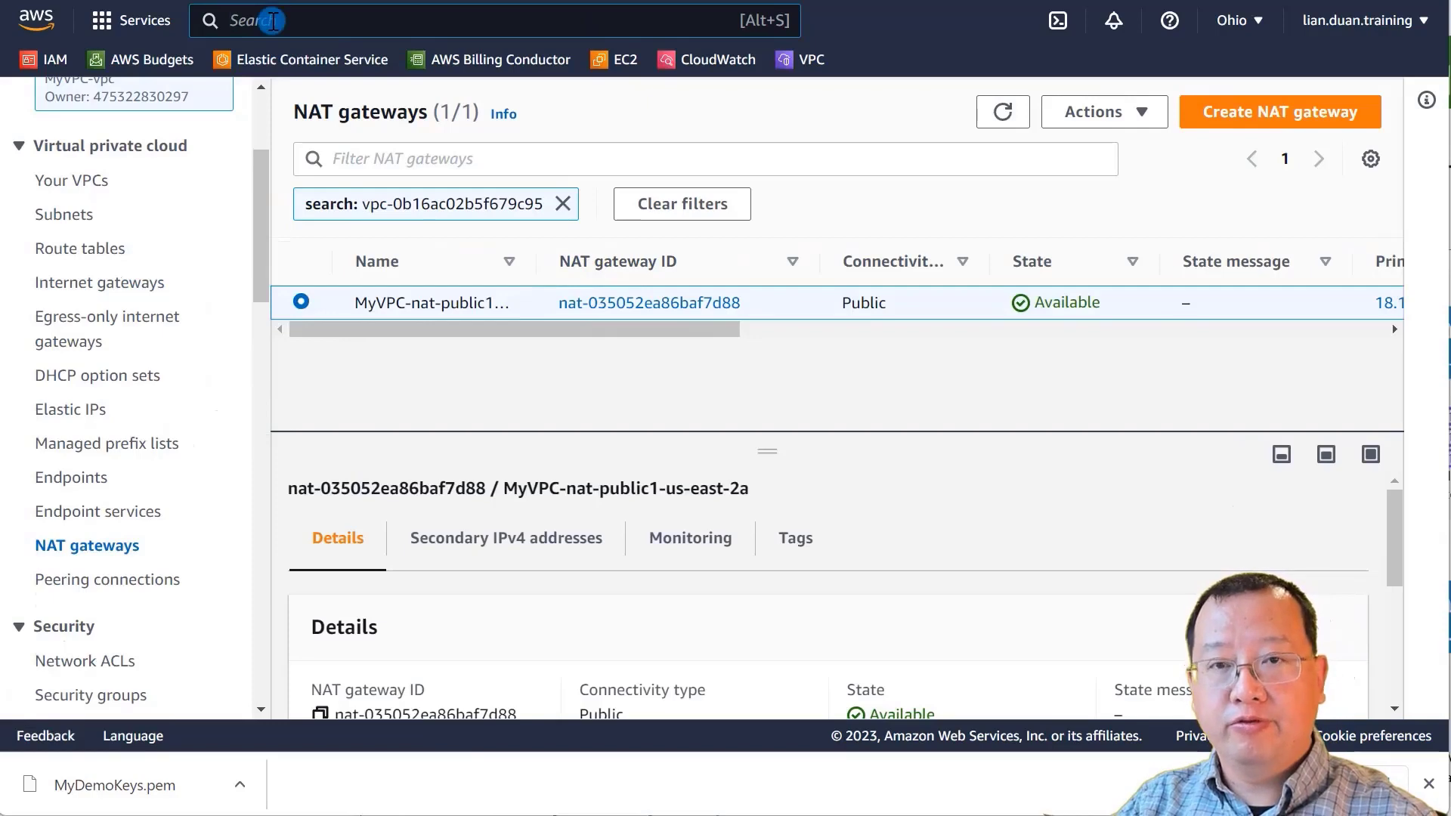
text(ec)
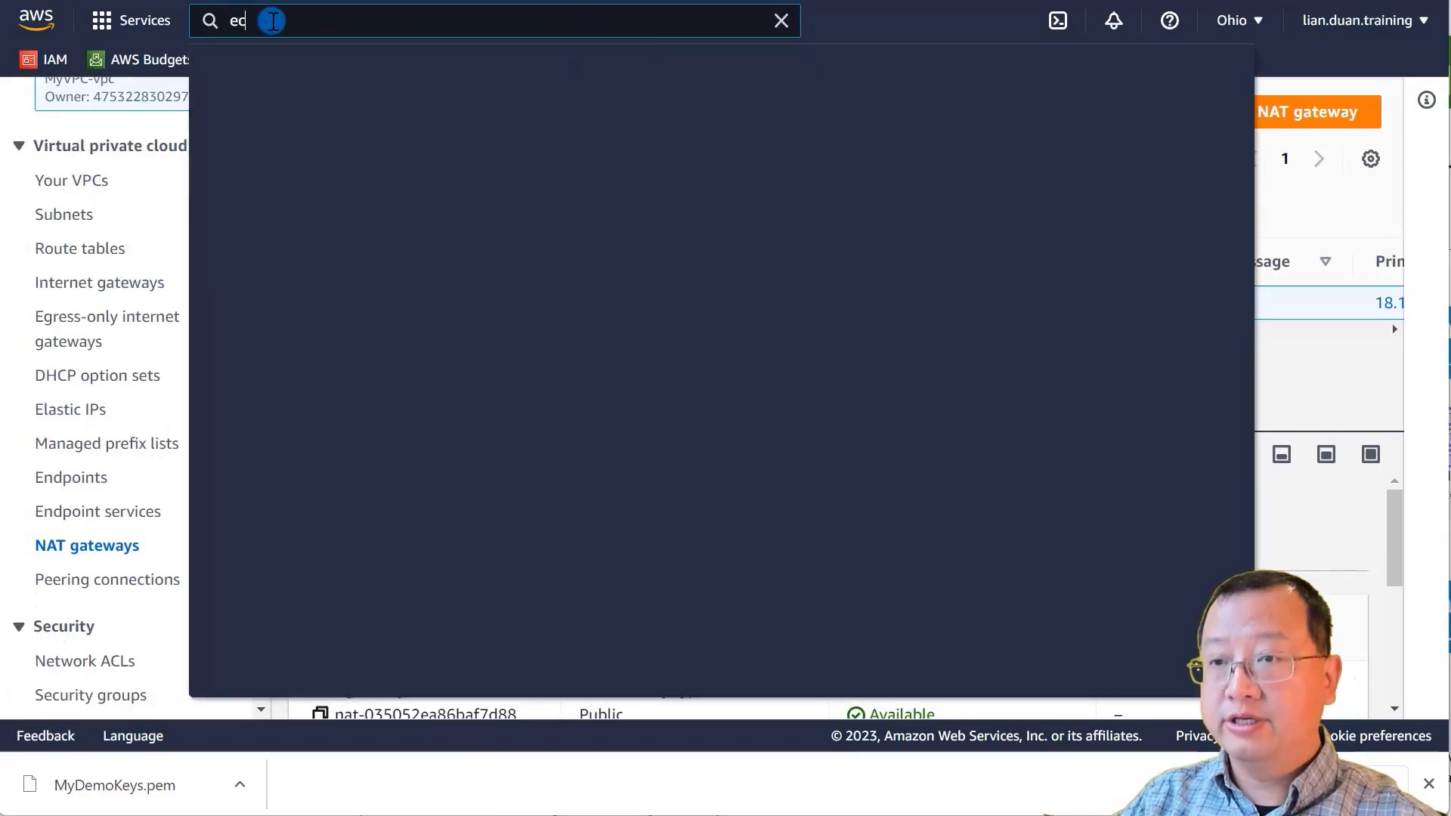
text(2)
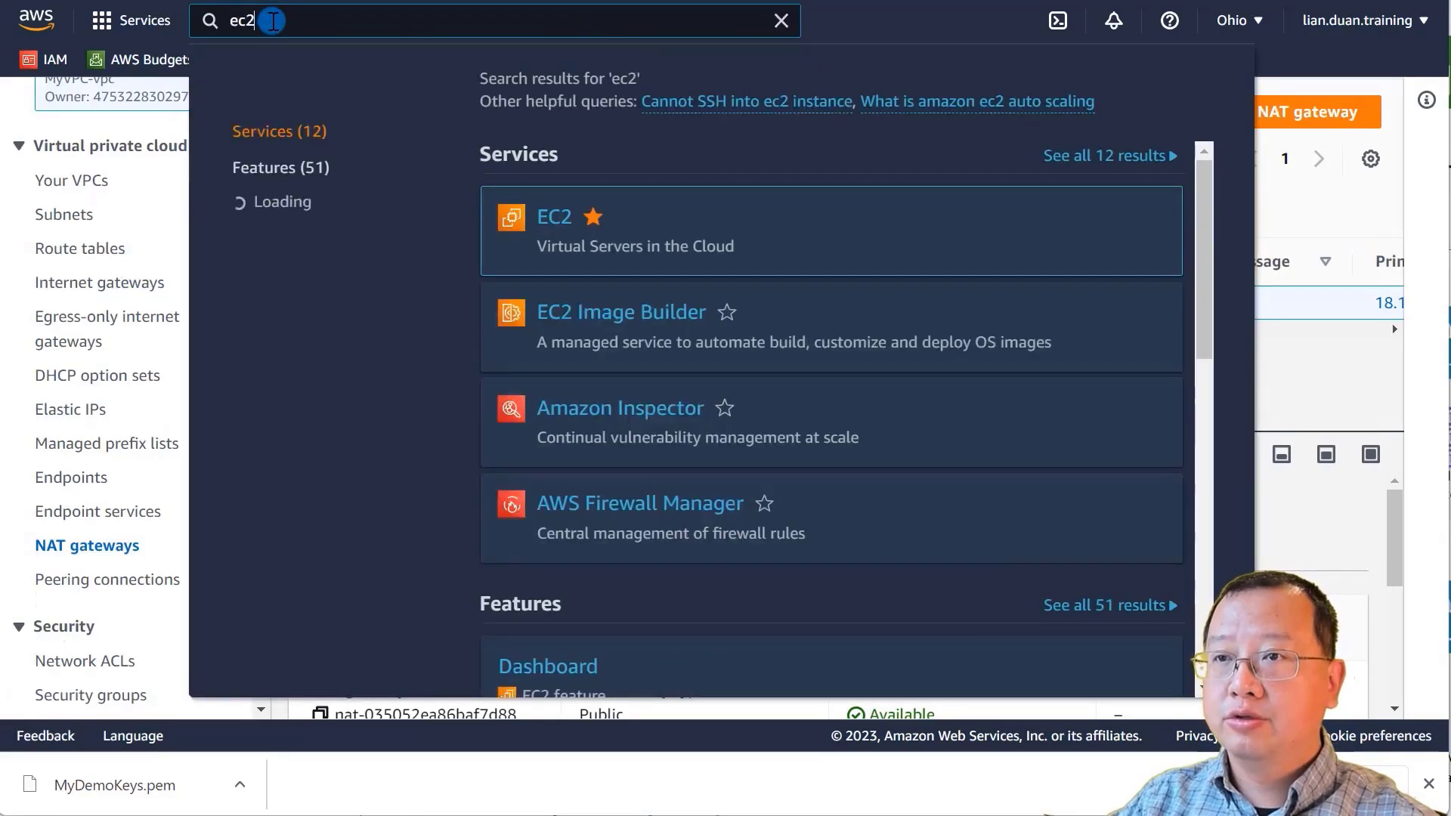
click(506, 215)
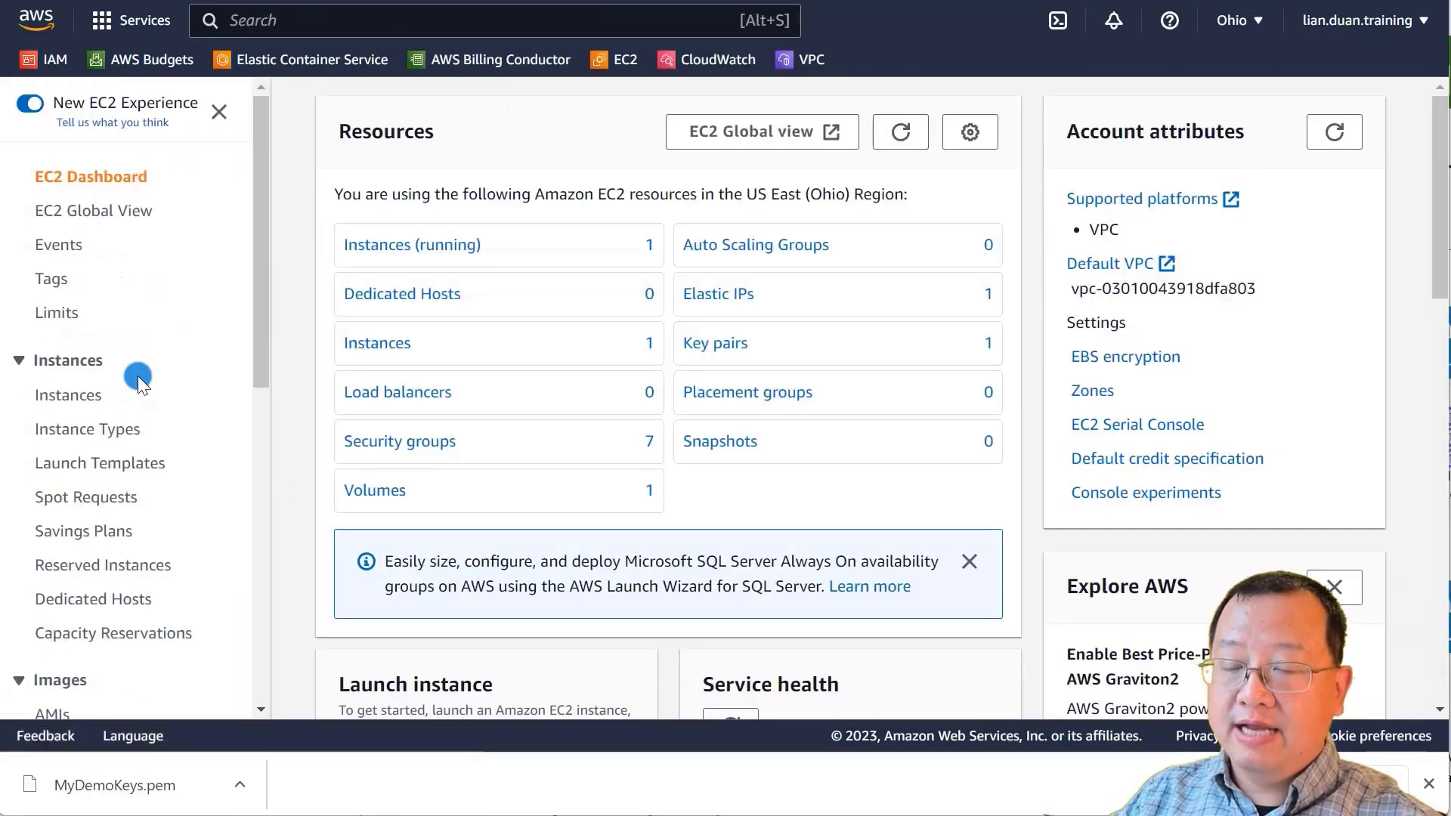
Start launching a new EC2 instance from the instances list and name it MyDemoEC2ForVPC.
click(74, 404)
drag(343, 247, 452, 227)
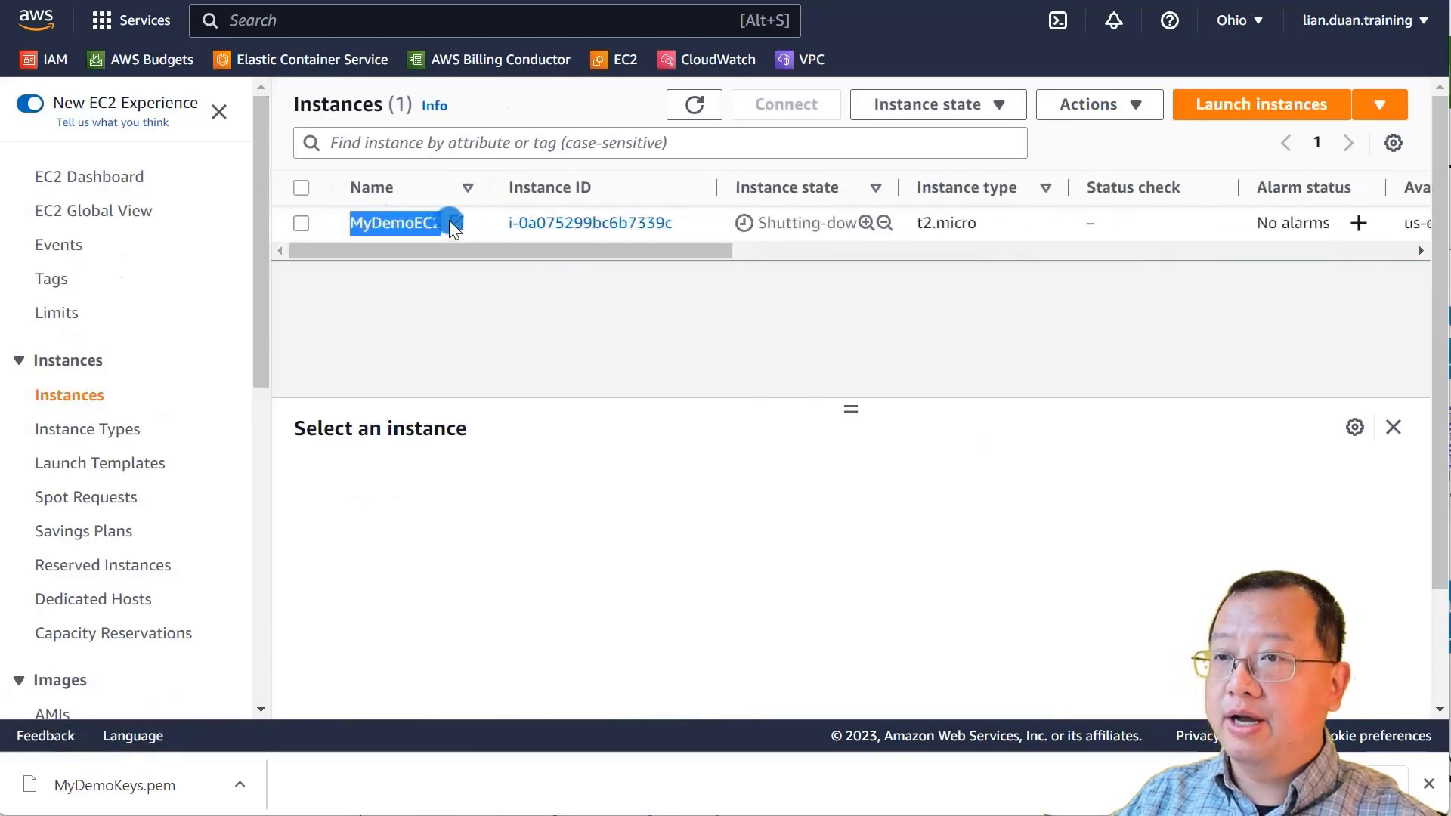
click(1269, 112)
text(MyDemoEC2)
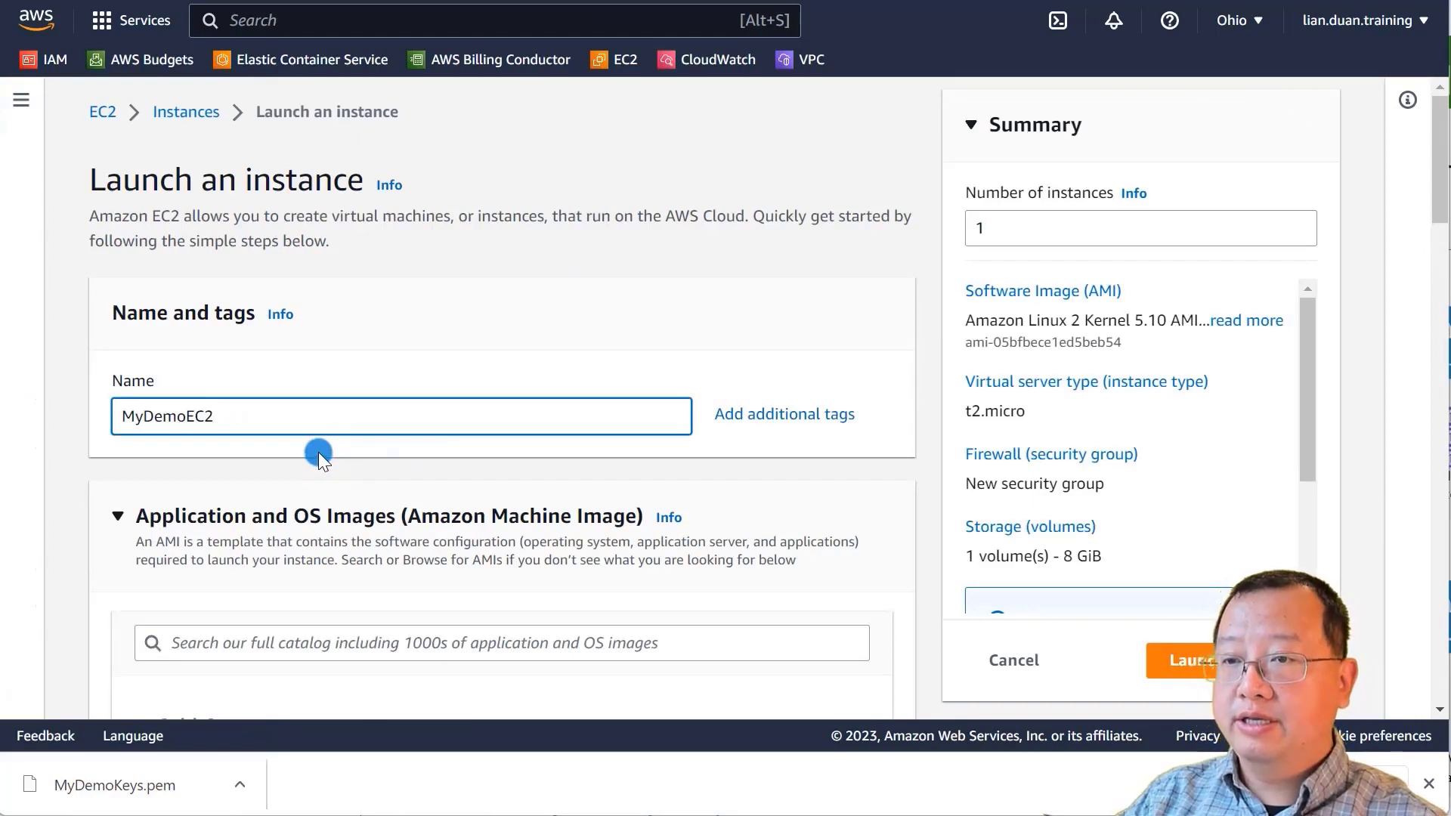
text(For)
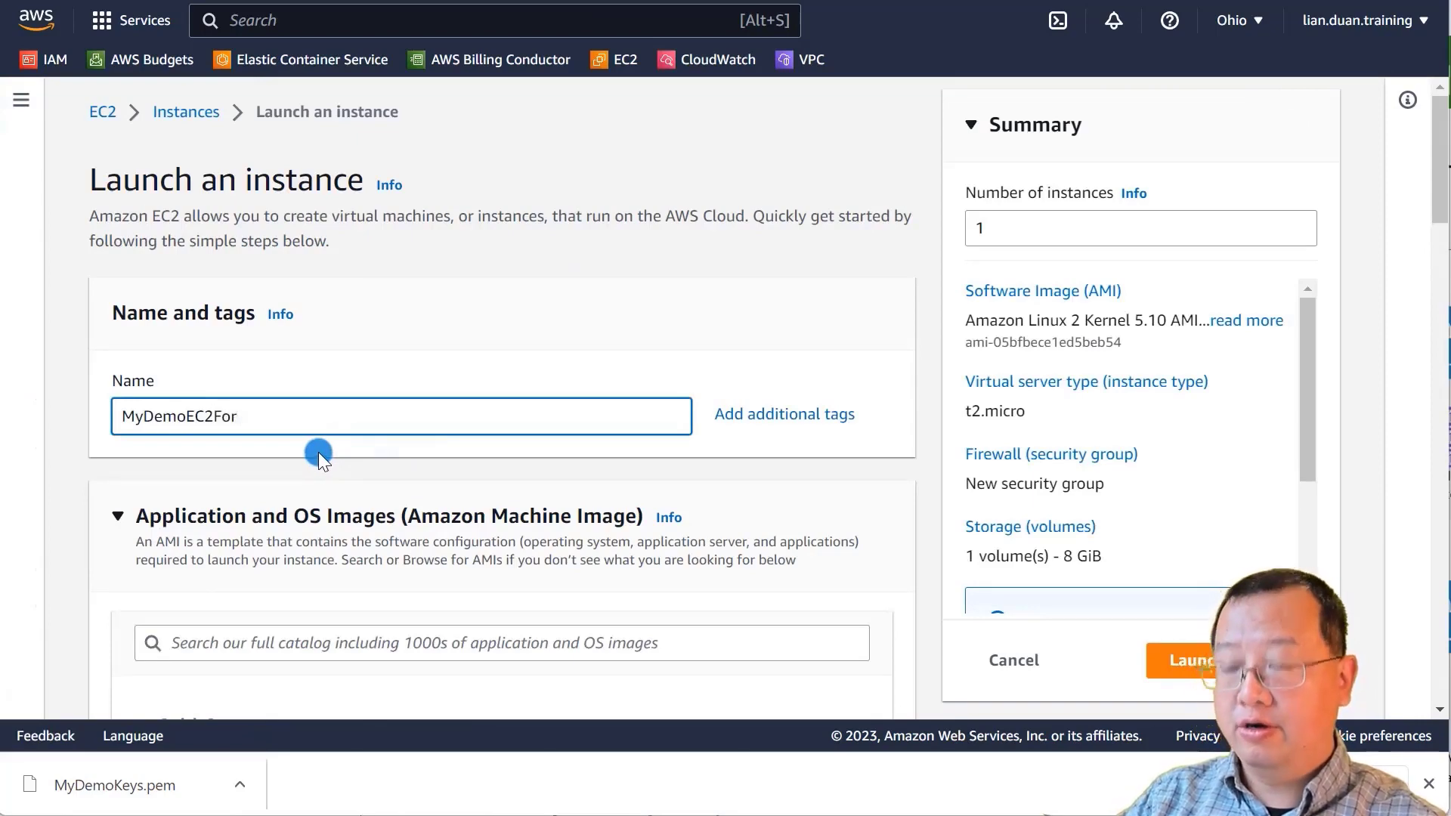
text(VPC)
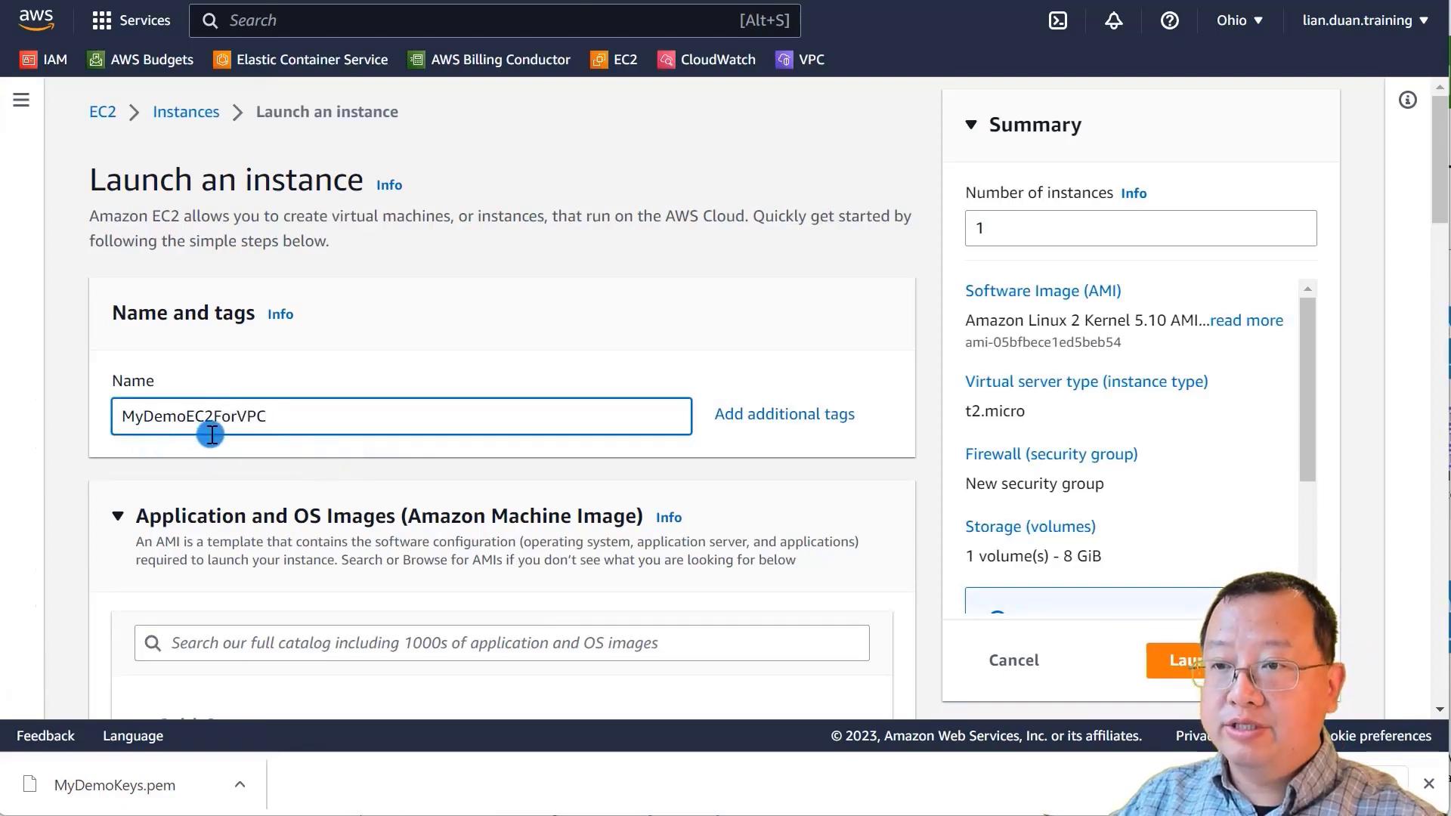
Keep the Amazon Linux 2 AMI and t2.micro instance type, and choose MyDemoKeys as the key pair.
scroll(532, 459, down, 6)
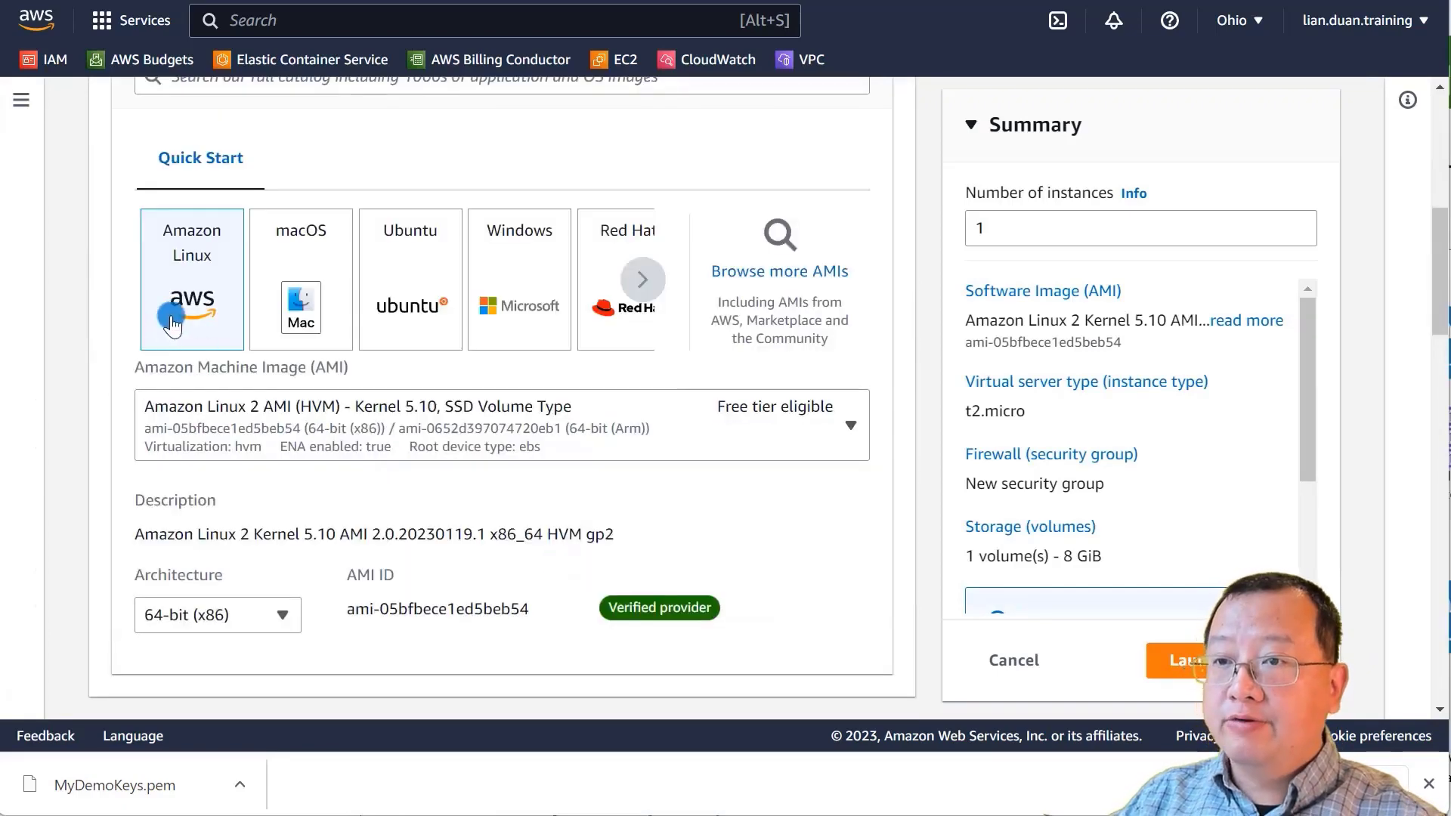
scroll(195, 317, down, 5)
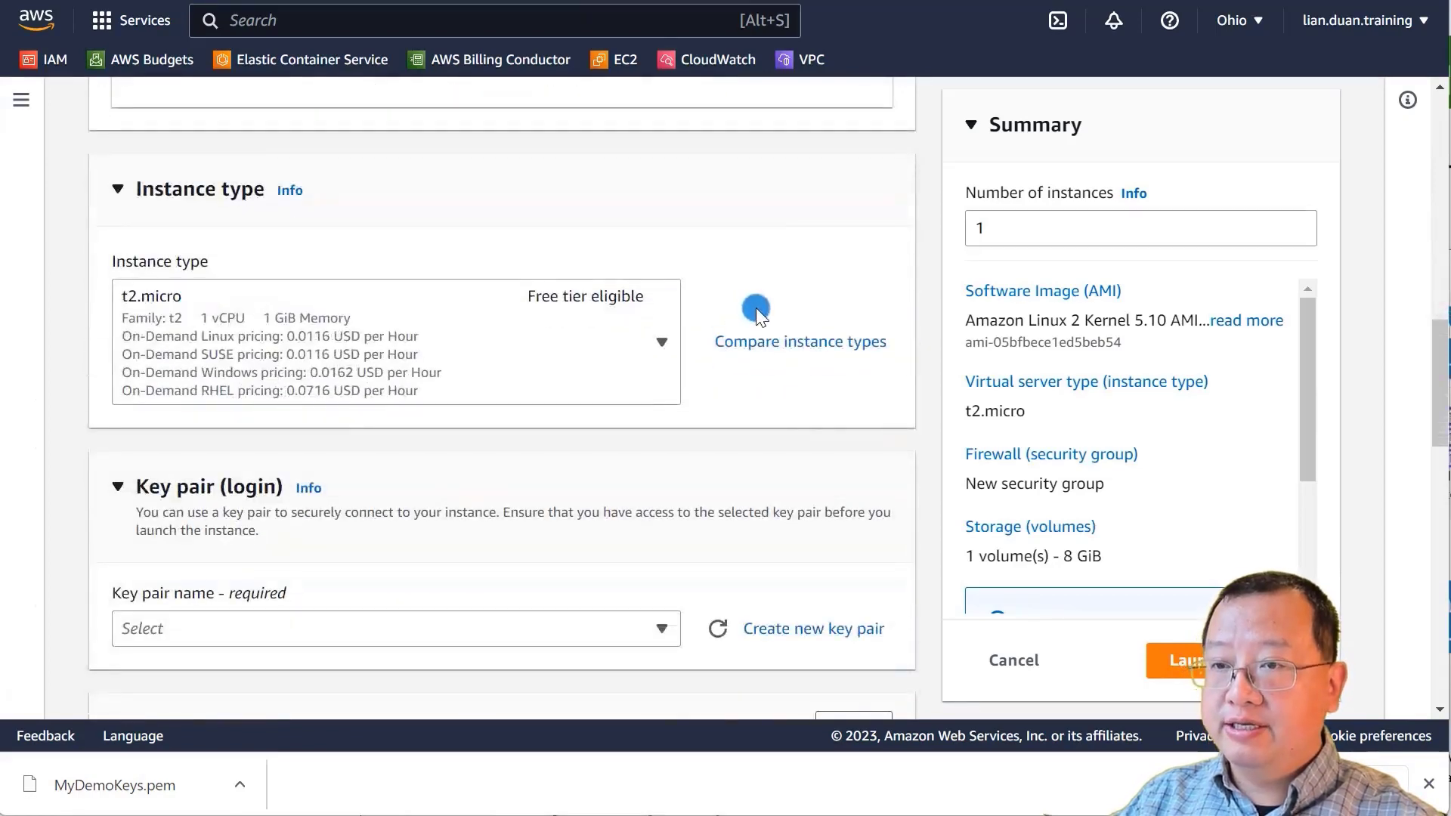
click(582, 628)
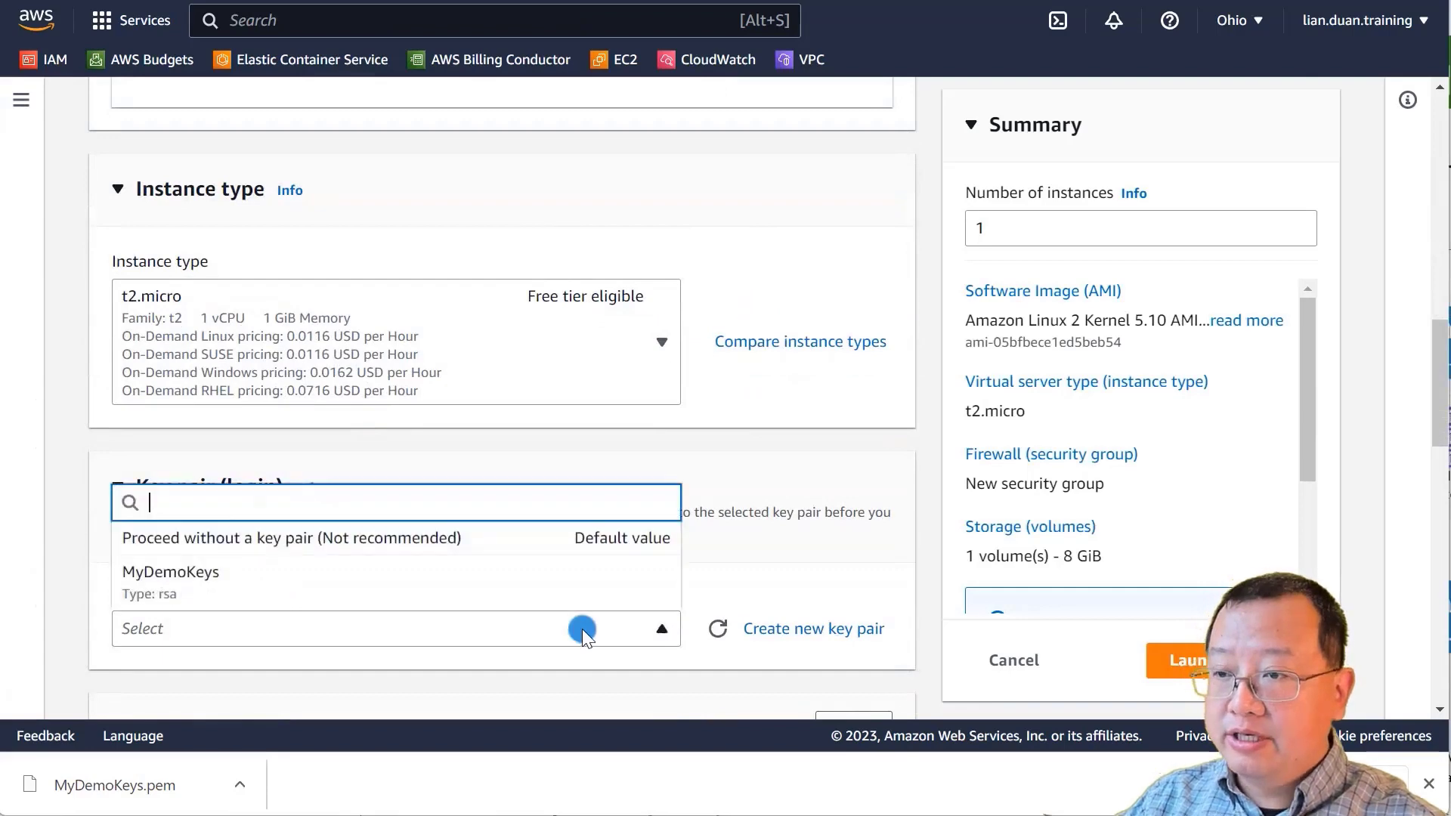
click(484, 597)
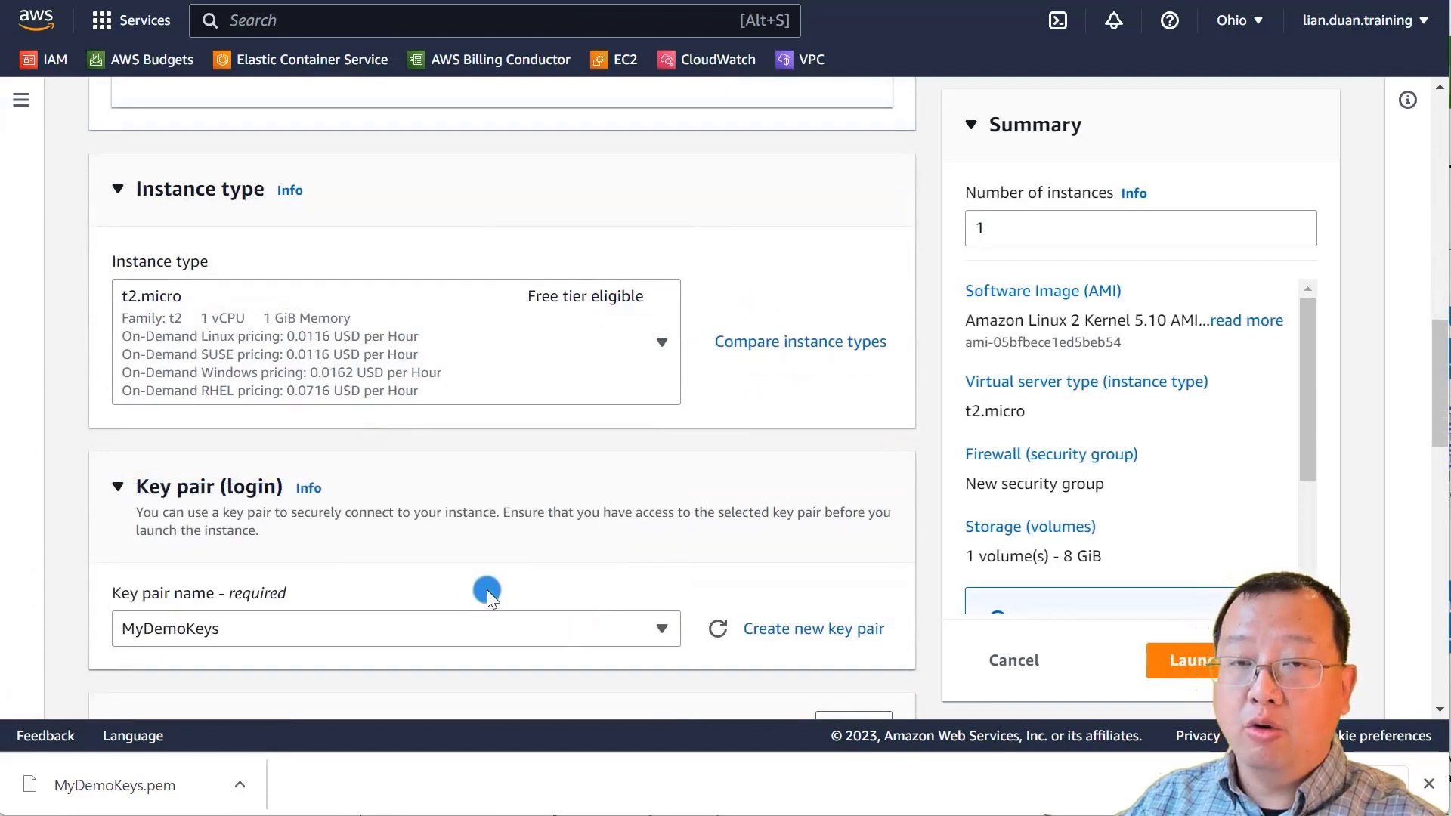
Allow HTTPS and HTTP traffic from the internet in the new security group of the network settings.
scroll(553, 554, down, 6)
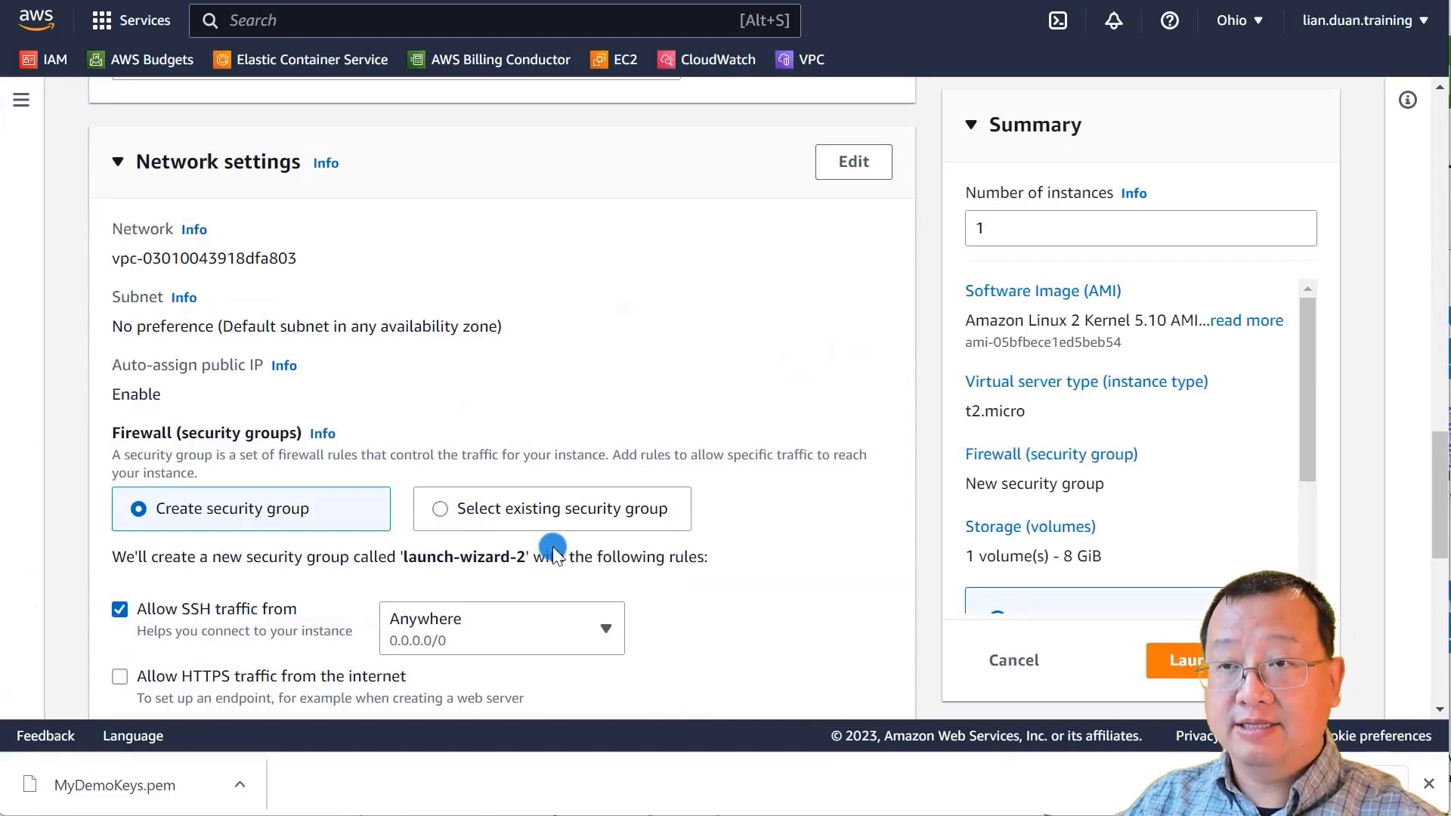
scroll(570, 436, down, 3)
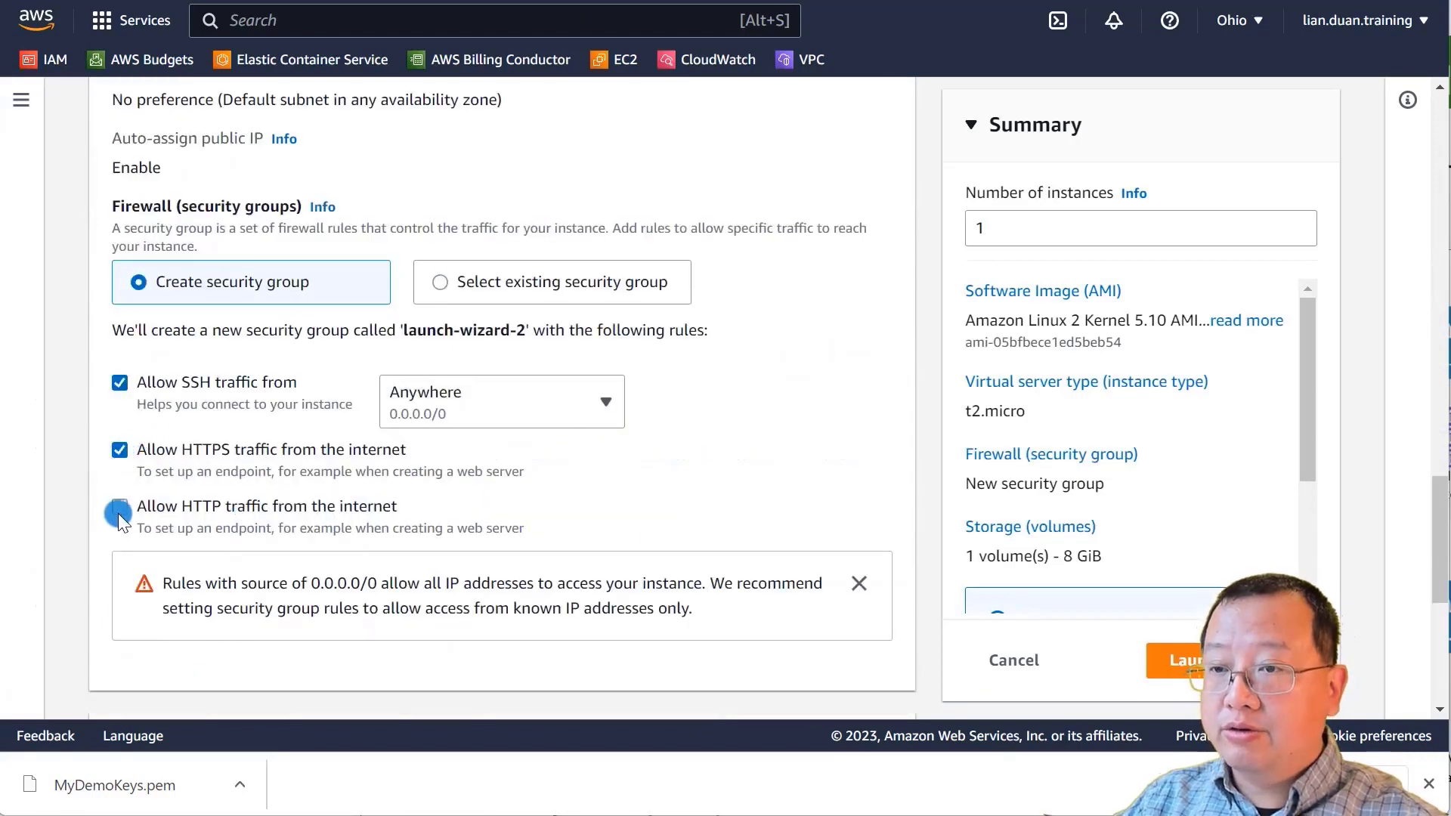
Paste the prepared startup script into the user data under the advanced details and launch the instance.
scroll(473, 340, down, 10)
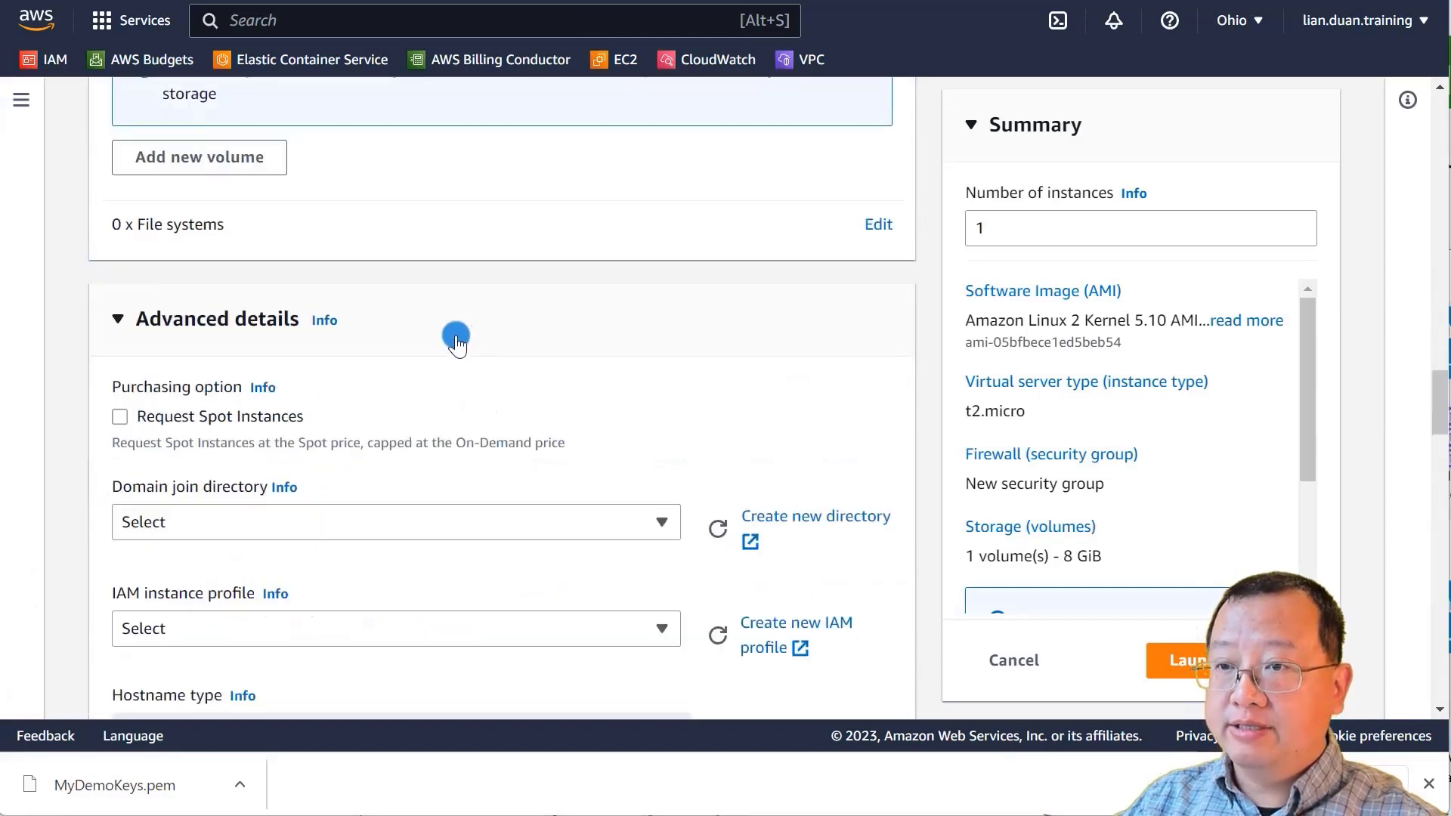
scroll(456, 333, down, 15)
click(286, 440)
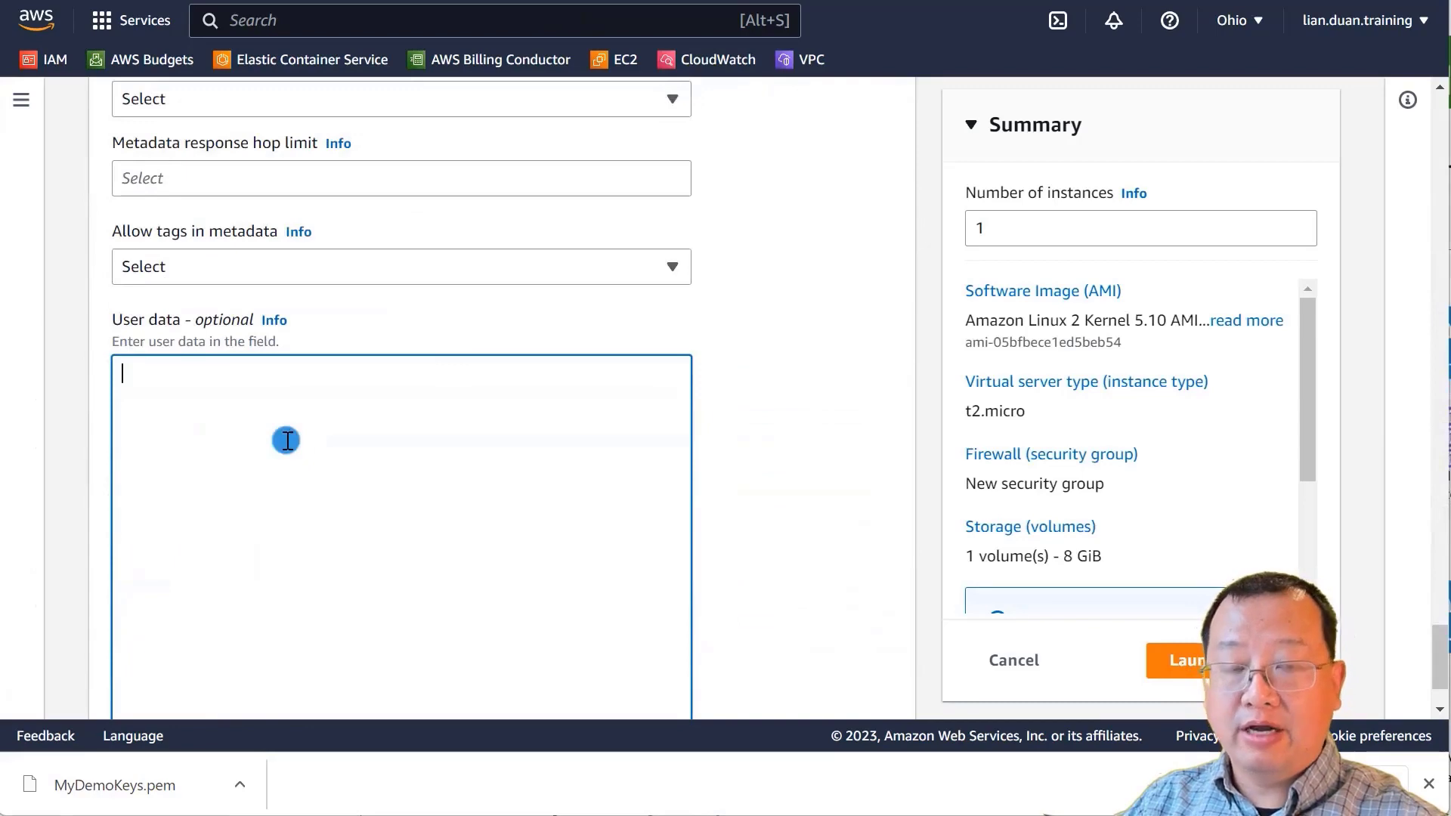
key(ctrl+v)
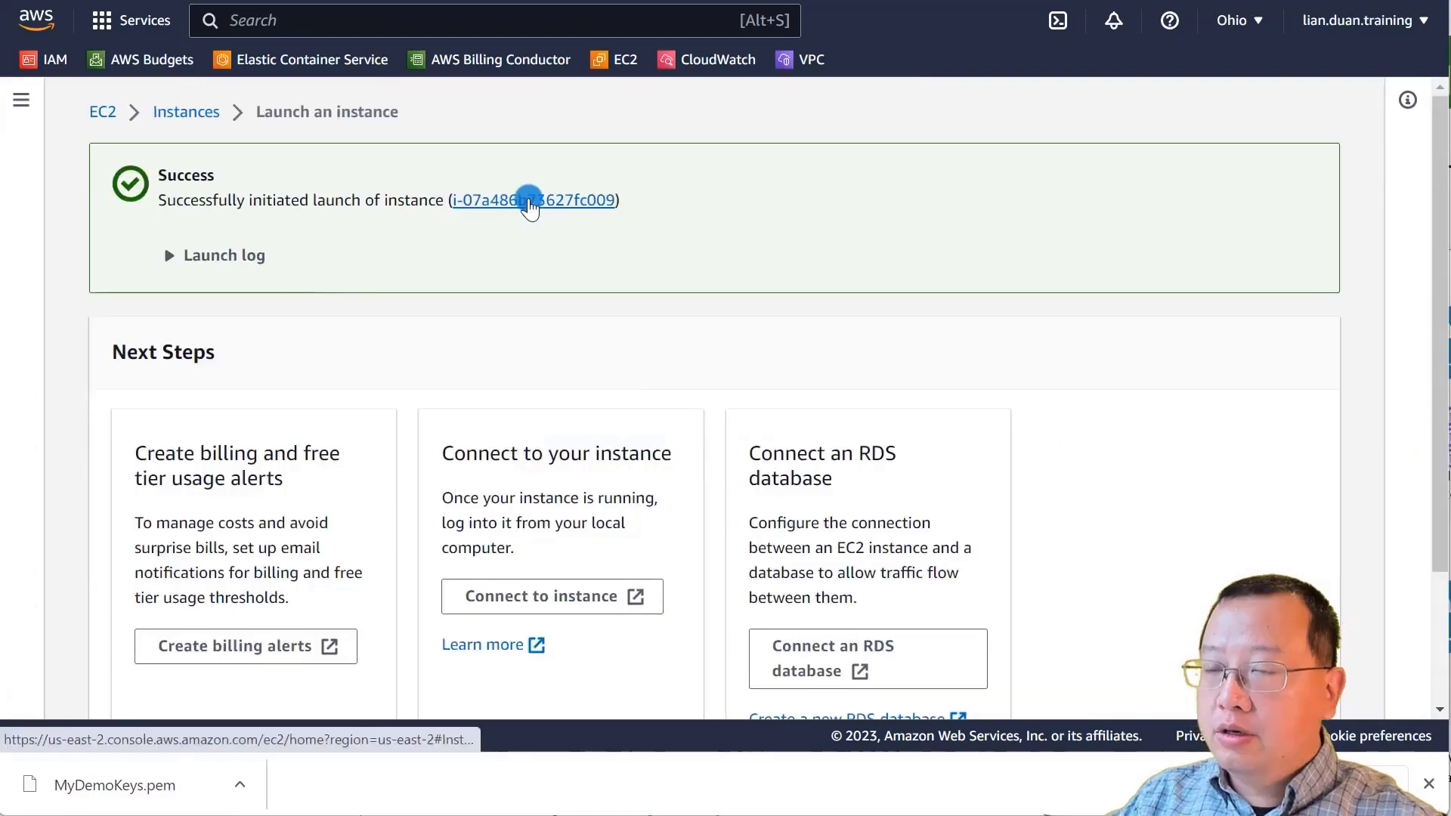
click(528, 201)
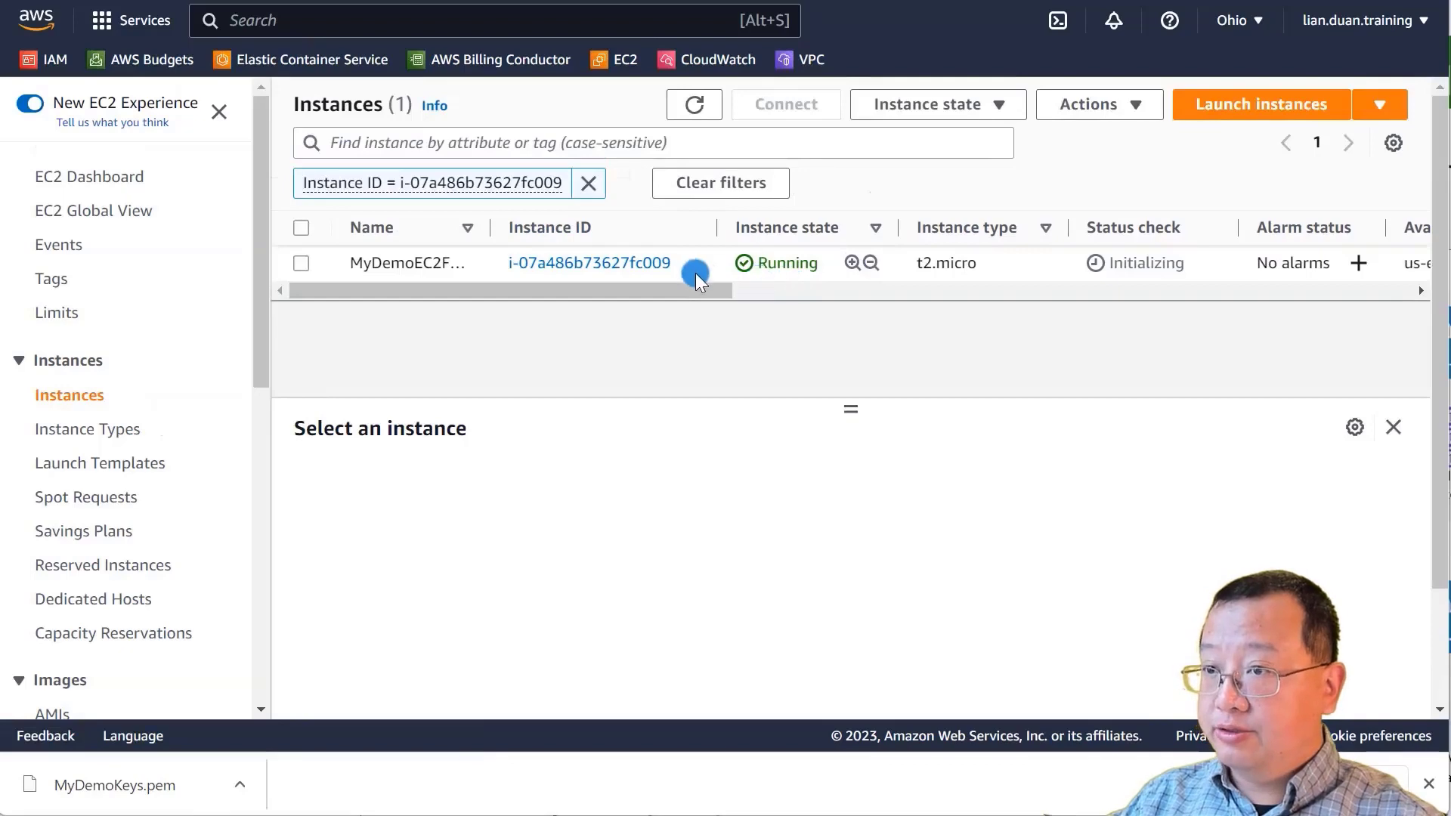
click(641, 262)
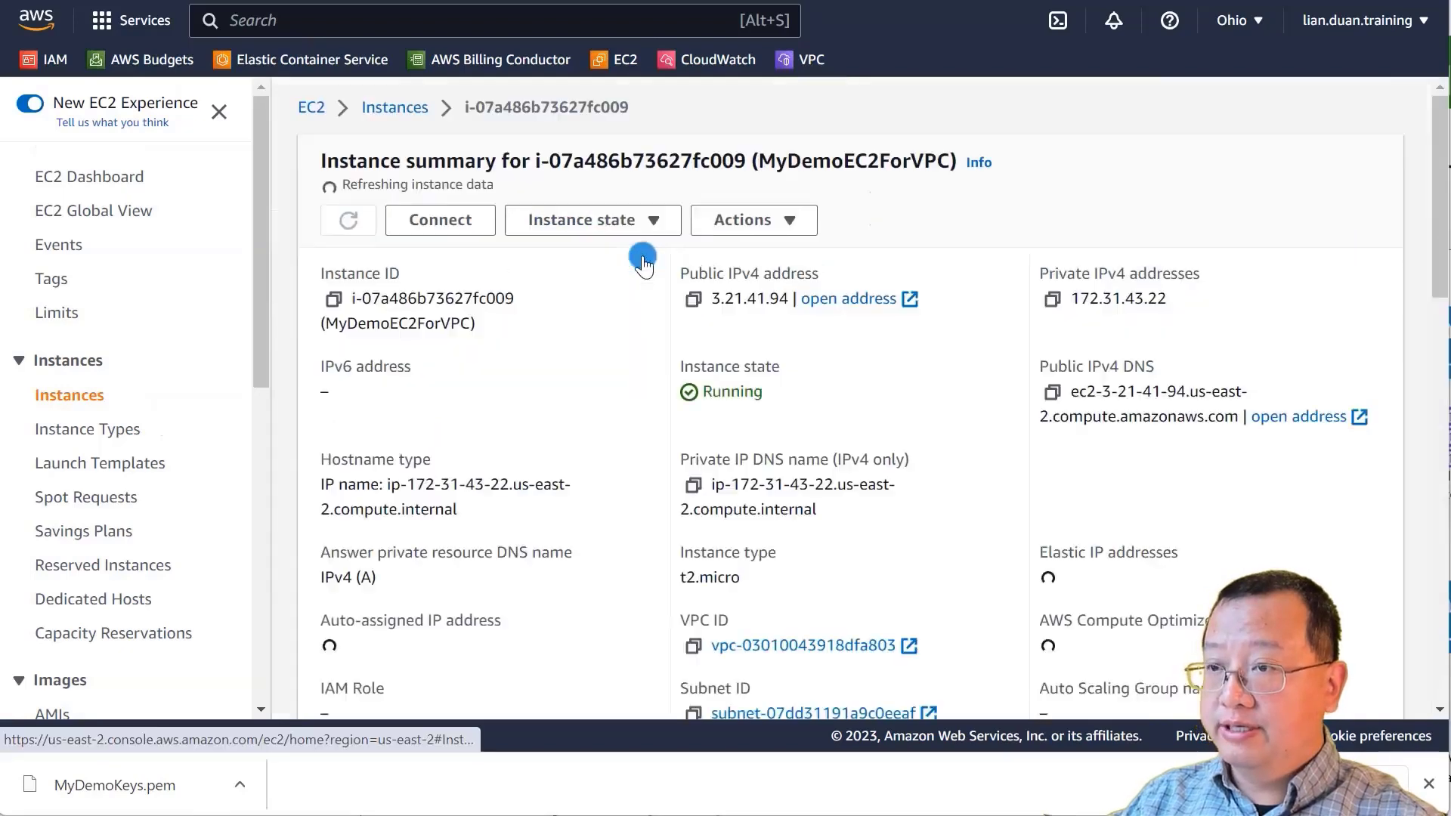
click(696, 292)
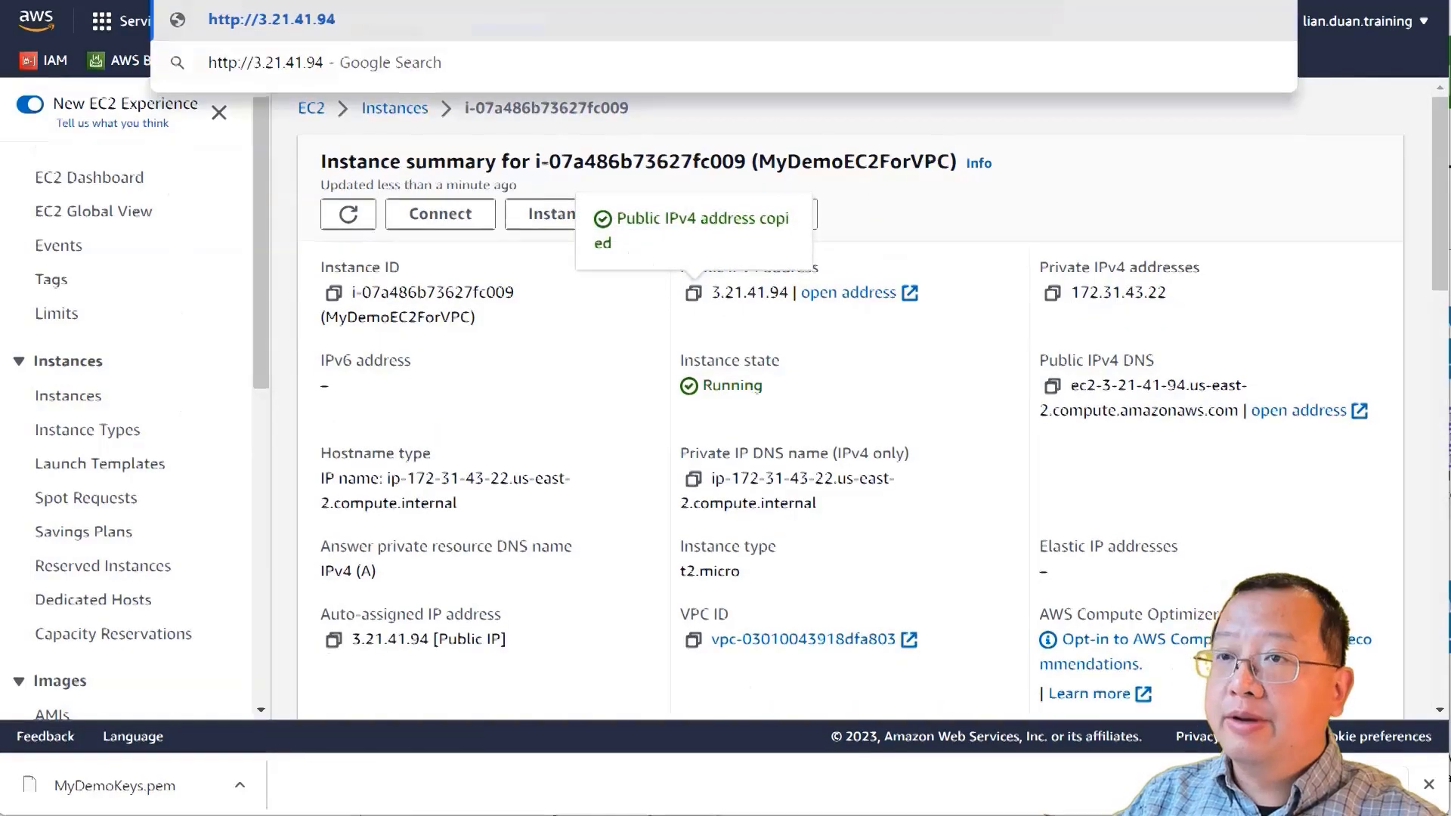
key(Return)
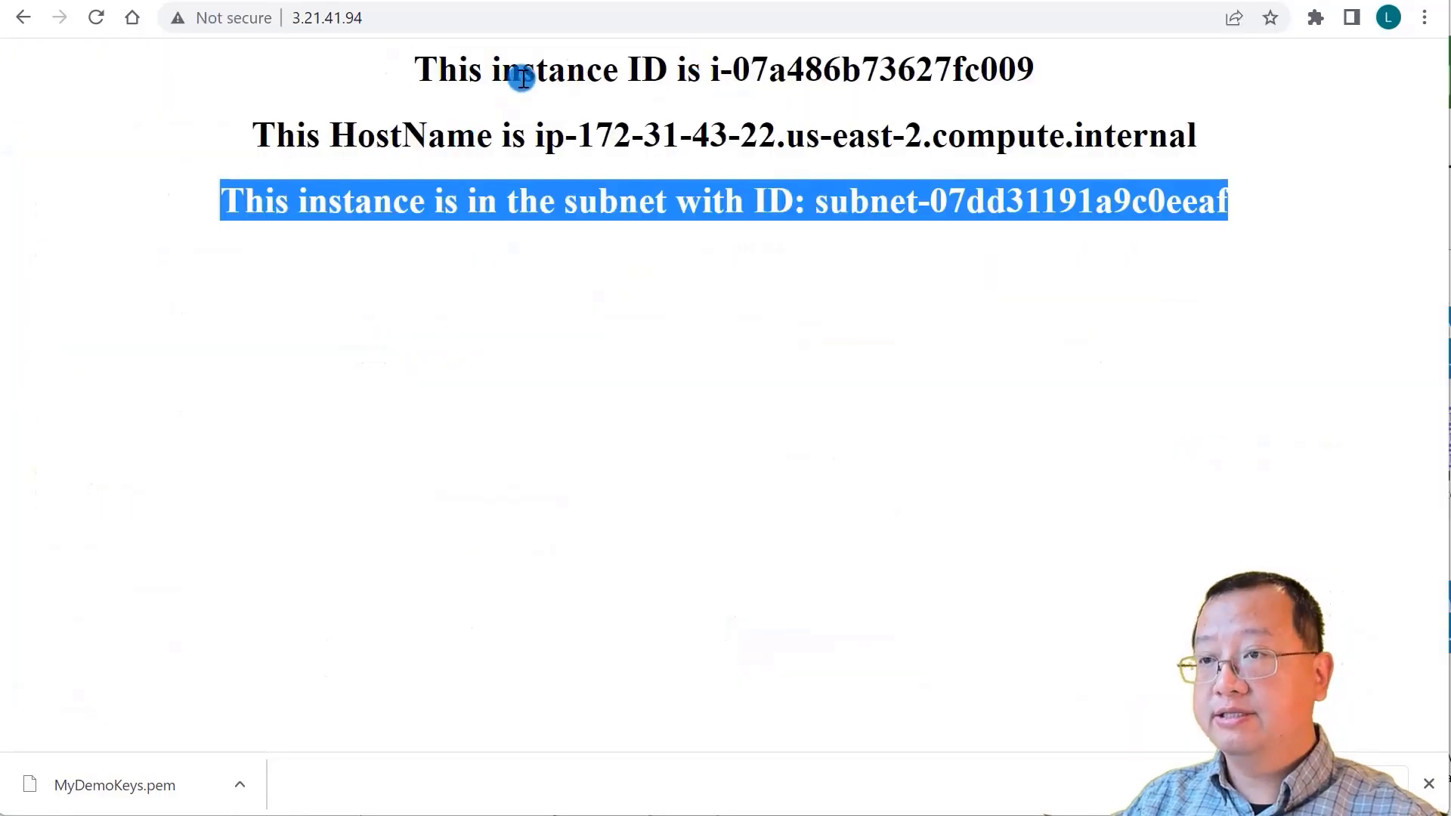
click(1240, 142)
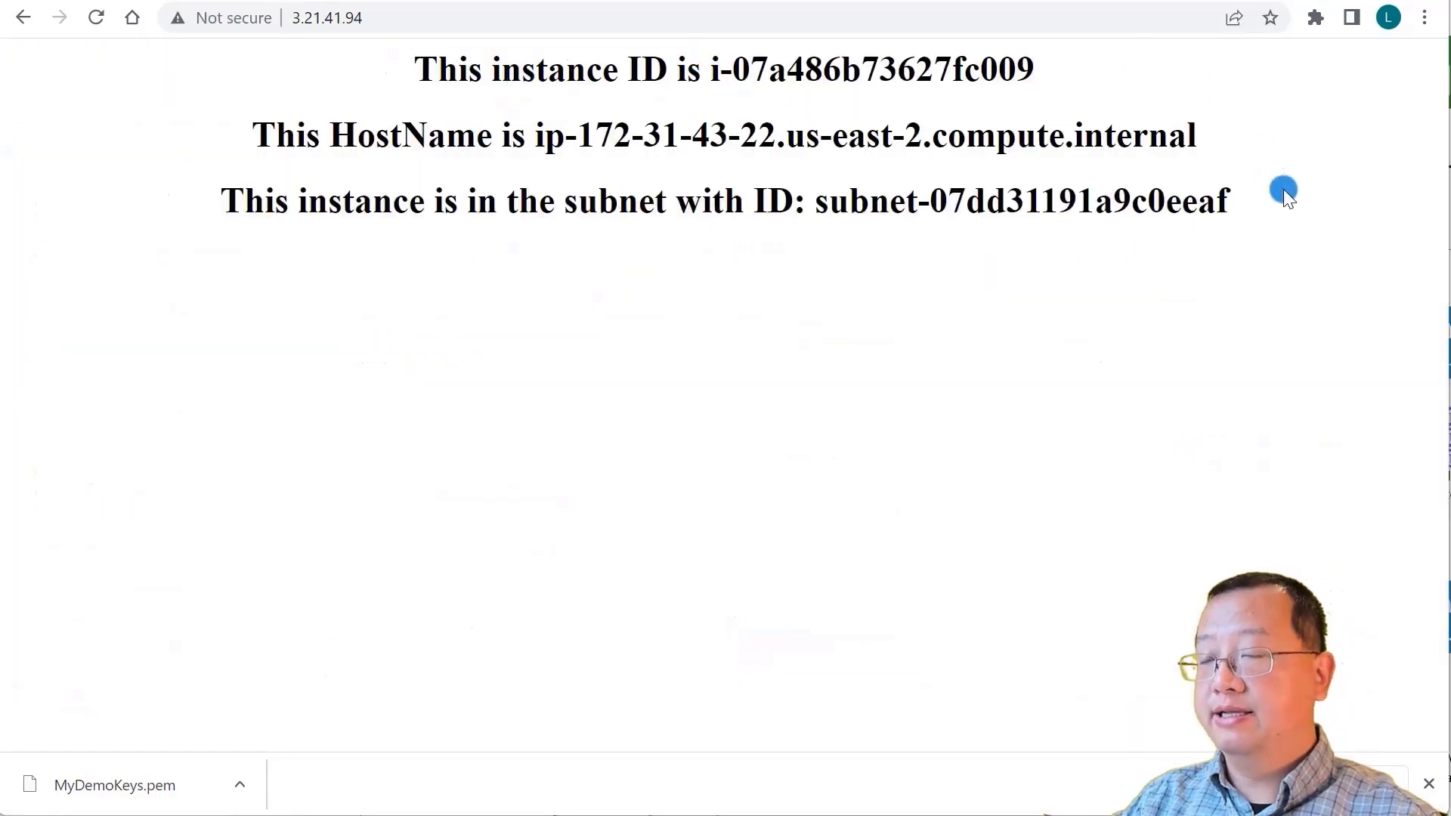